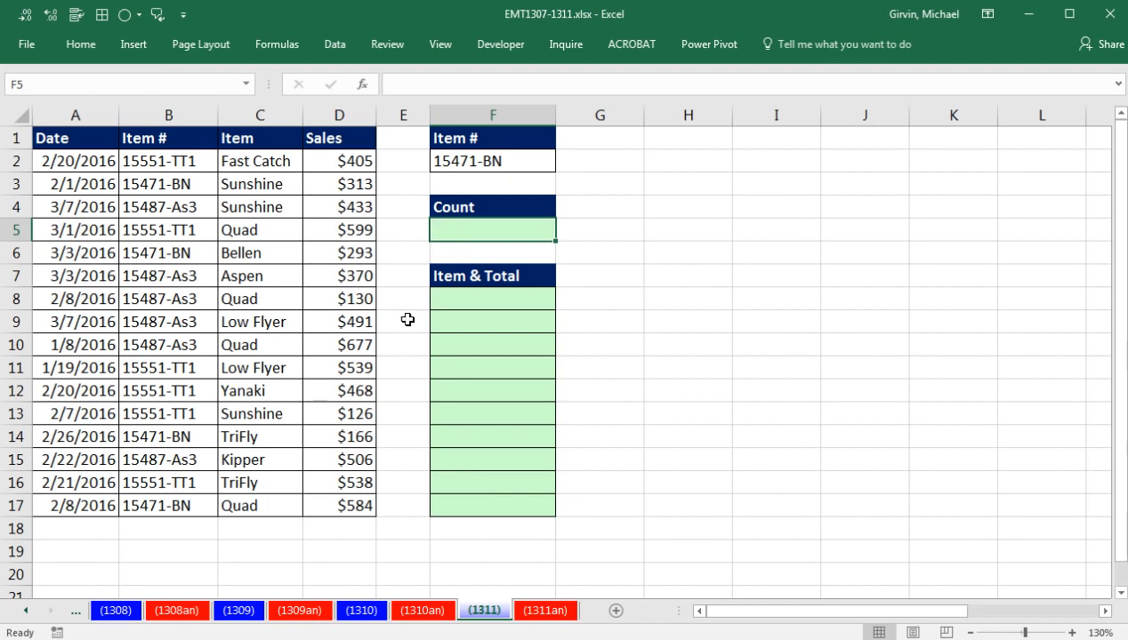
On the finished example sheet (1311an), choose 15551-TT1 as the Item # in F2
{"action": "left_click", "coordinate": [549, 610]}
{"action": "left_click", "coordinate": [610, 175]}
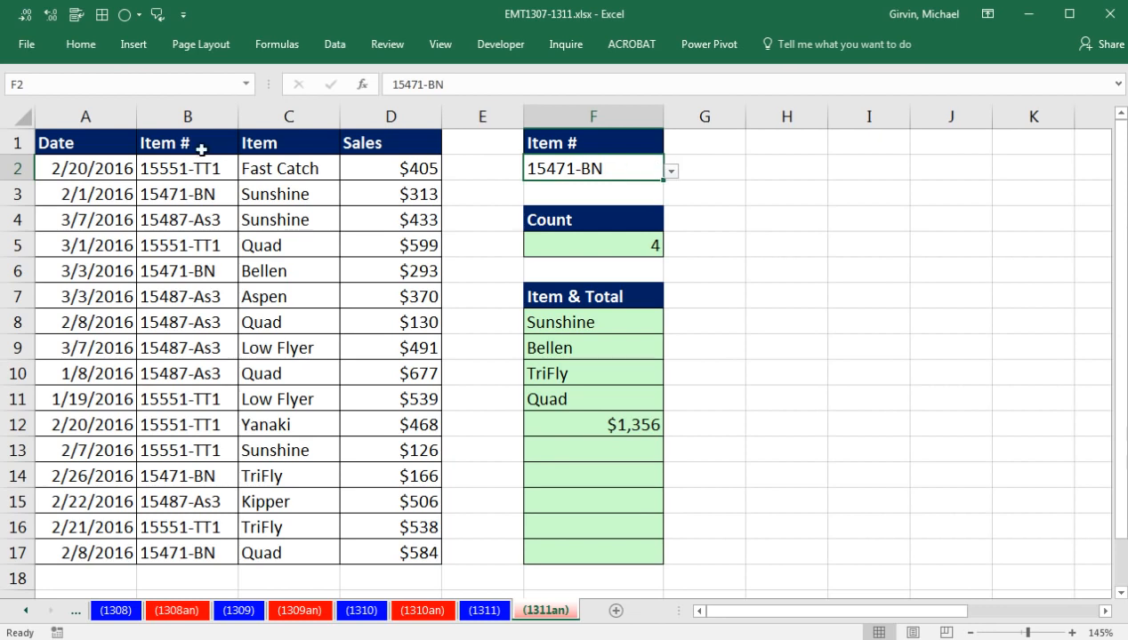
{"action": "left_click", "coordinate": [671, 170]}
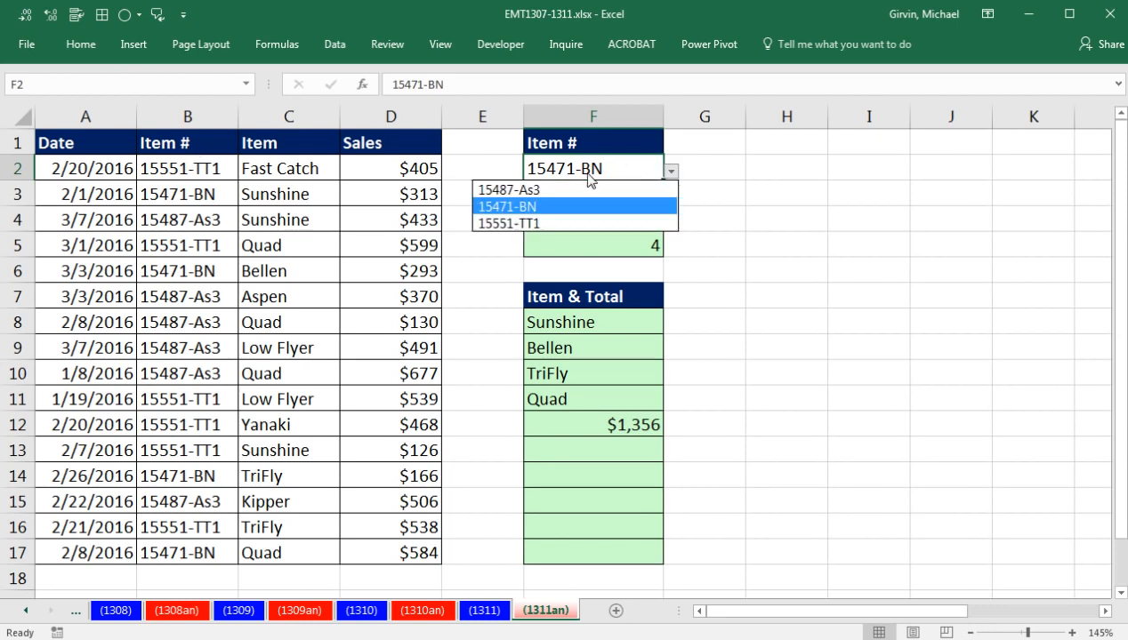
{"action": "left_click", "coordinate": [523, 224]}
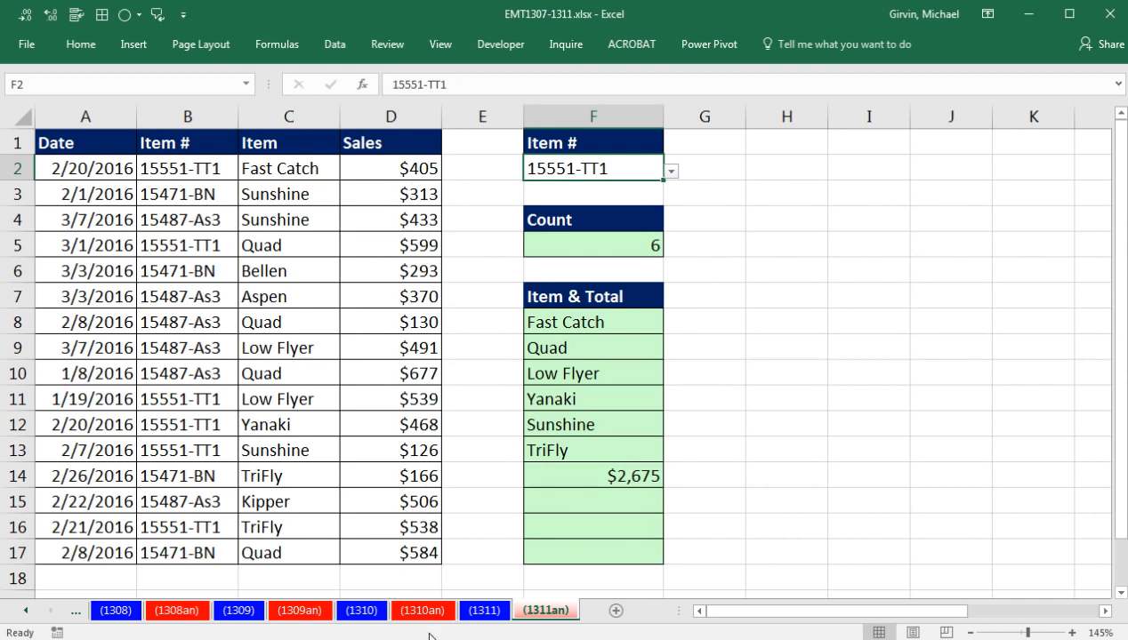
On sheet (1311), enter =COUNTIFS(B2:B17,F2) in F5 to count the records matching the chosen Item #
{"action": "left_click", "coordinate": [484, 610]}
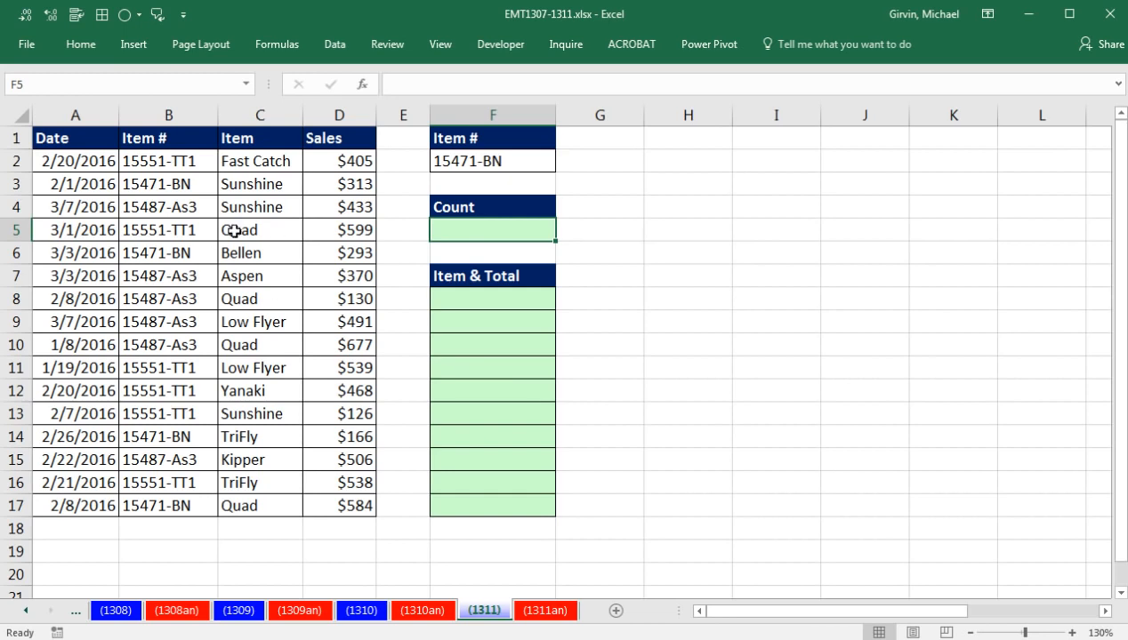
{"action": "left_click", "coordinate": [496, 159]}
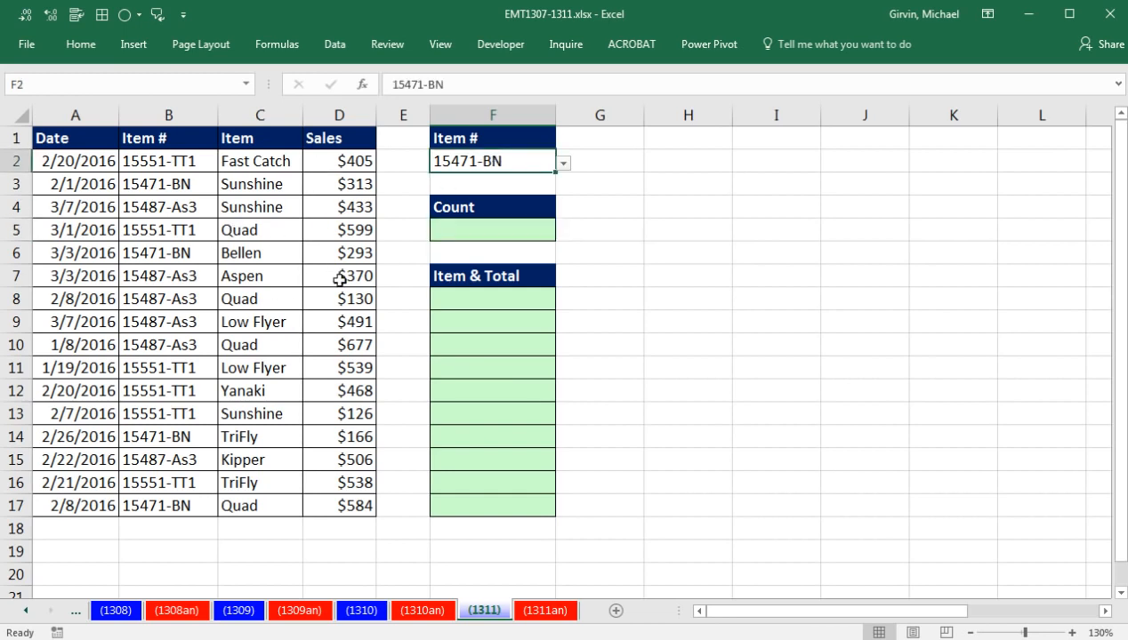
{"action": "left_click", "coordinate": [493, 227]}
{"action": "type", "text": "=co"}
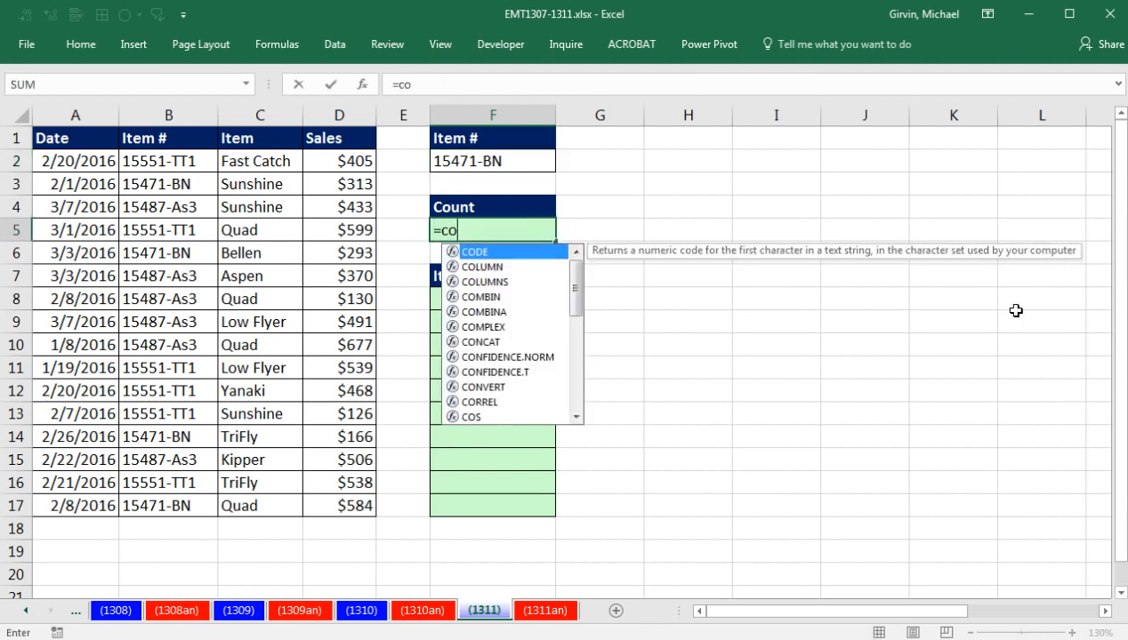
{"action": "type", "text": "untifs"}
{"action": "key", "text": "Tab"}
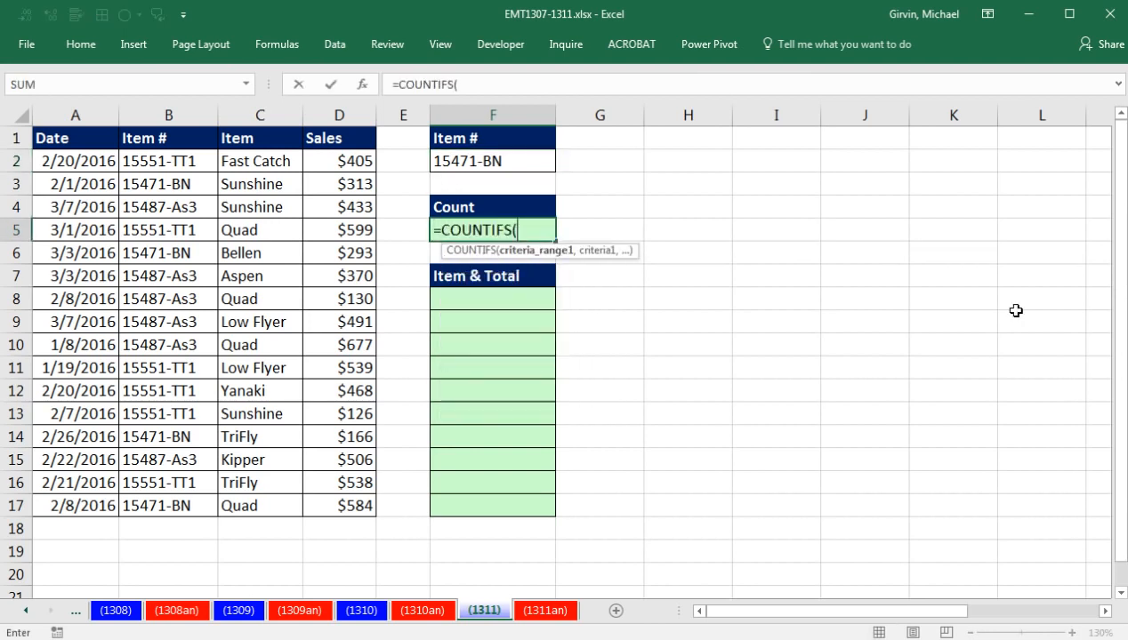
{"action": "left_click_drag", "start_coordinate": [178, 161], "coordinate": [175, 508]}
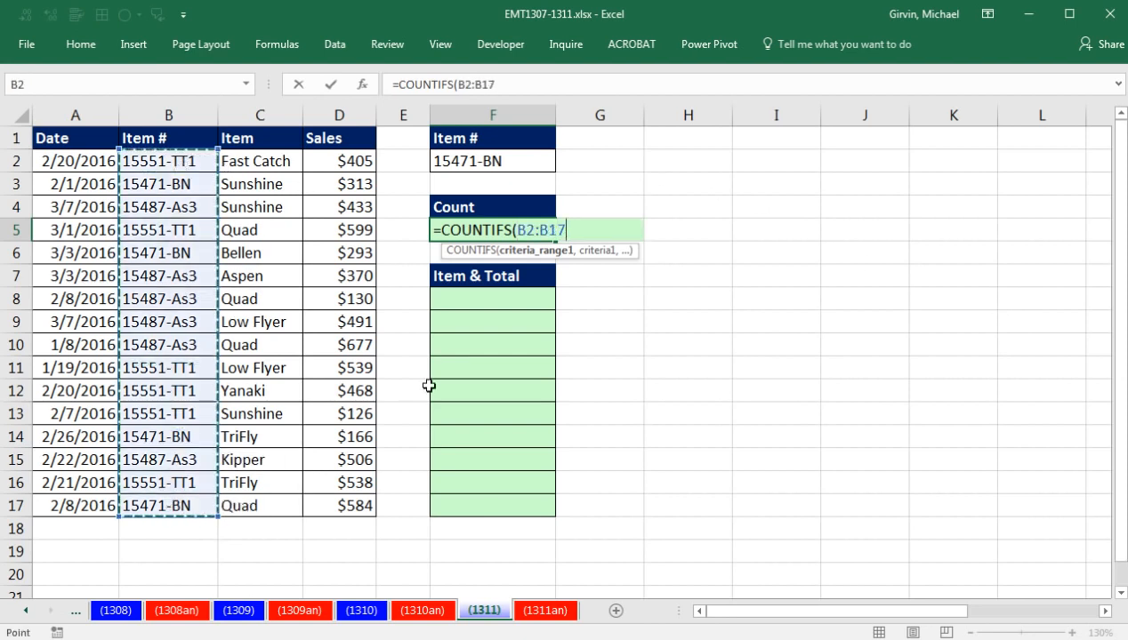
{"action": "type", "text": ","}
{"action": "left_click", "coordinate": [480, 161]}
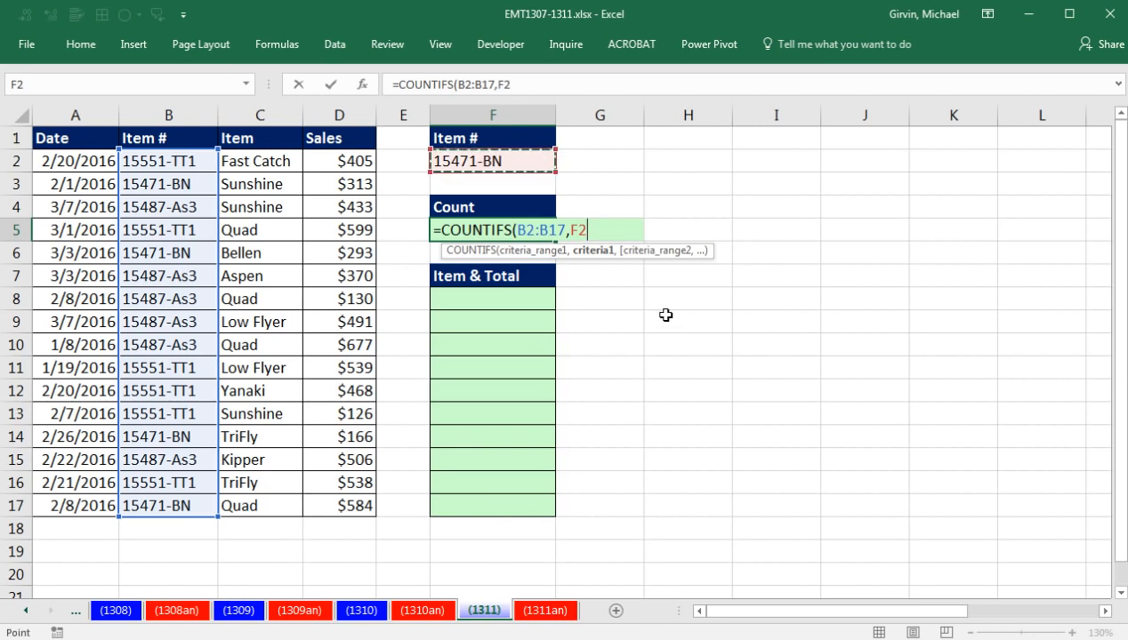
{"action": "key", "text": "Return"}
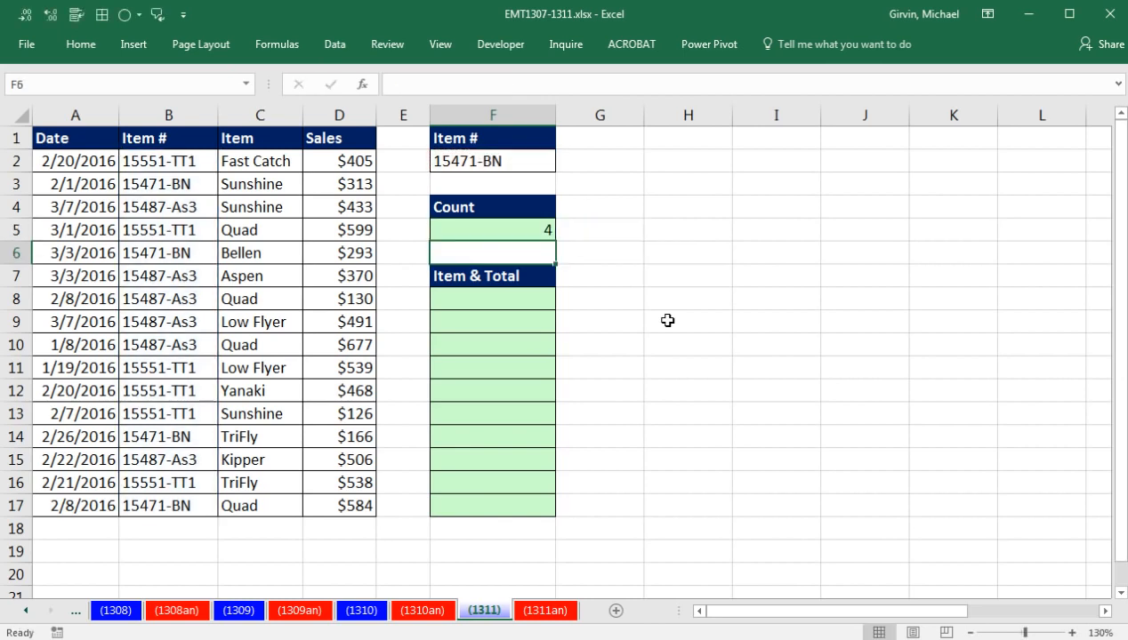
Highlight the four cells matching 15471-BN in the Item # column: B3, B6, B14 and B17
{"action": "left_click", "coordinate": [529, 303]}
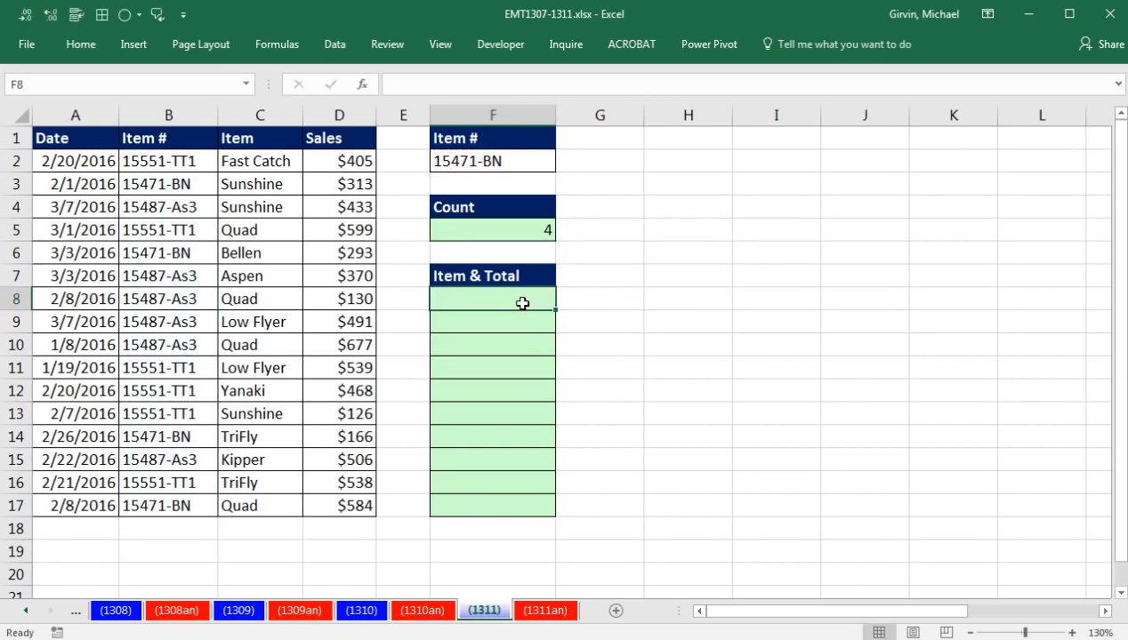
{"action": "left_click", "coordinate": [192, 186]}
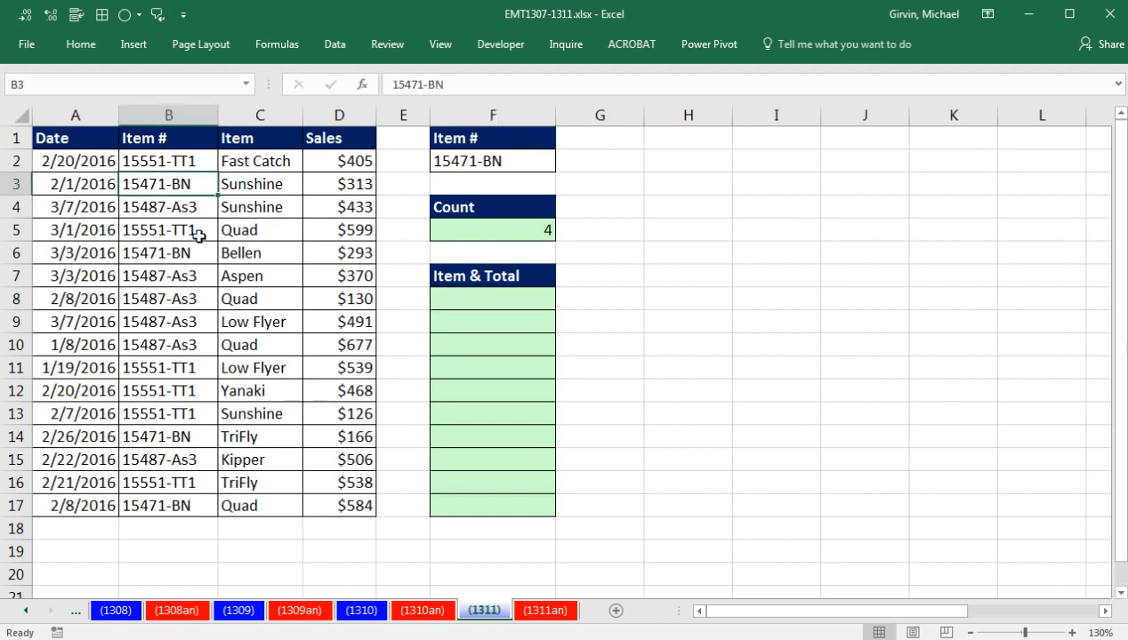
{"action": "left_click", "coordinate": [195, 252], "text": "ctrl"}
{"action": "left_click", "coordinate": [194, 438], "text": "ctrl"}
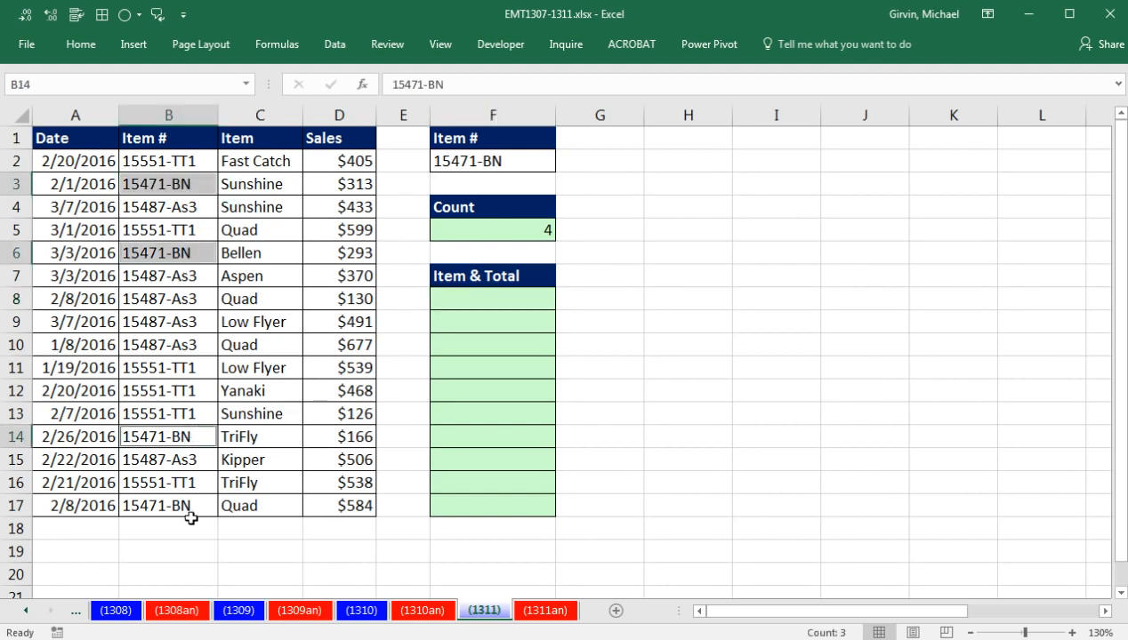
{"action": "left_click", "coordinate": [187, 506], "text": "ctrl"}
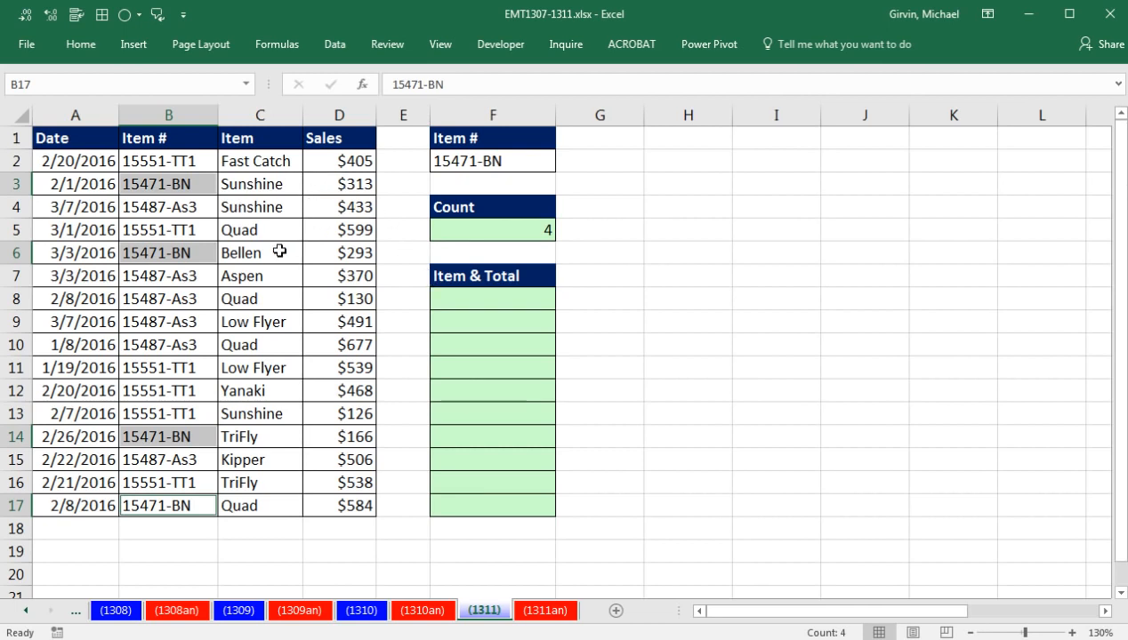
Start a formula in F8 under Item & Total with =(ROW(B2:B17)
{"action": "left_click", "coordinate": [473, 300]}
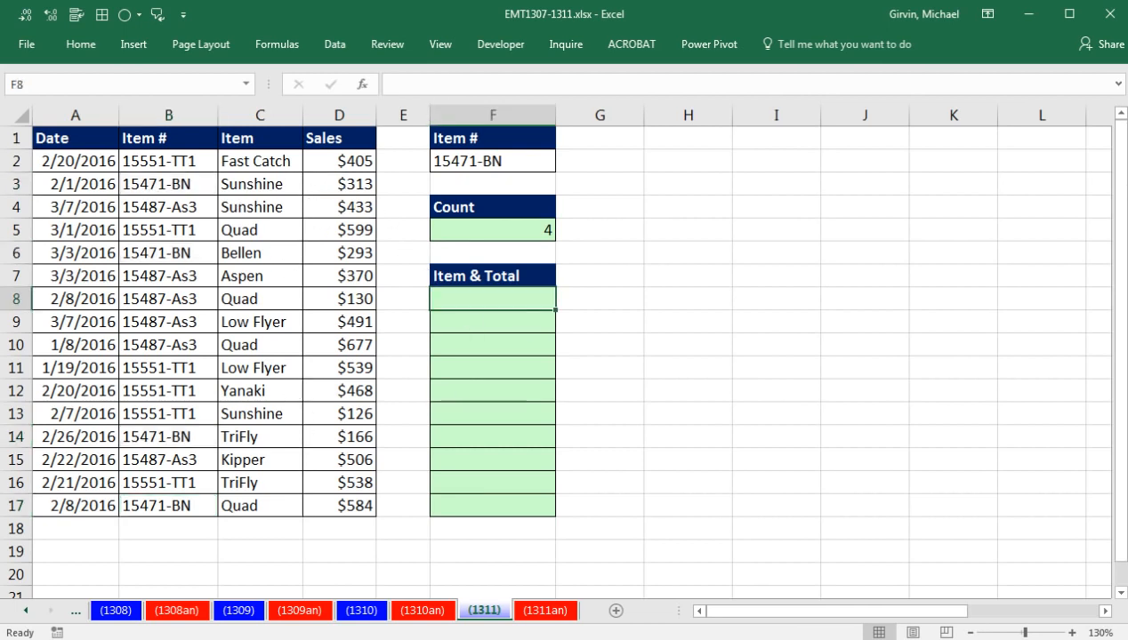
{"action": "type", "text": "=(row"}
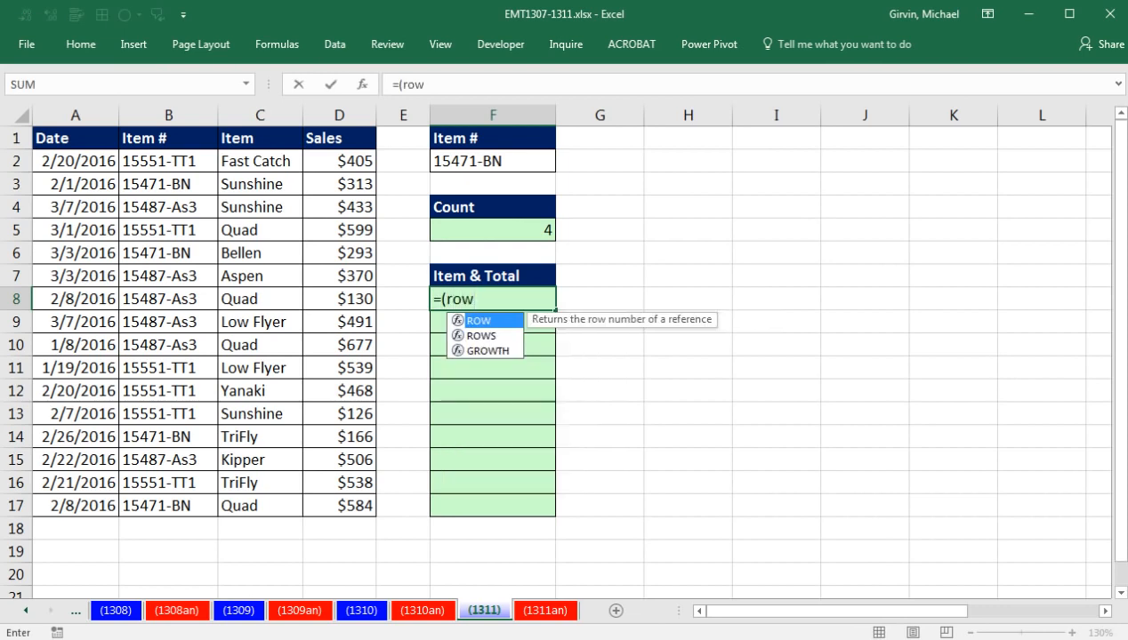
{"action": "key", "text": "Tab"}
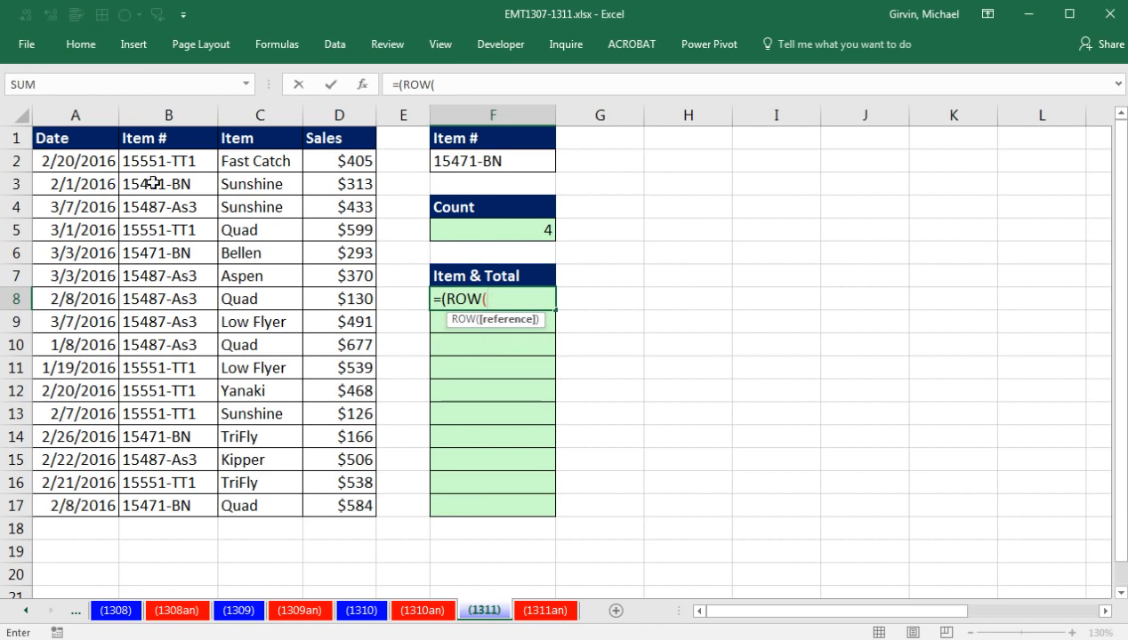
{"action": "left_click_drag", "start_coordinate": [154, 159], "coordinate": [168, 504]}
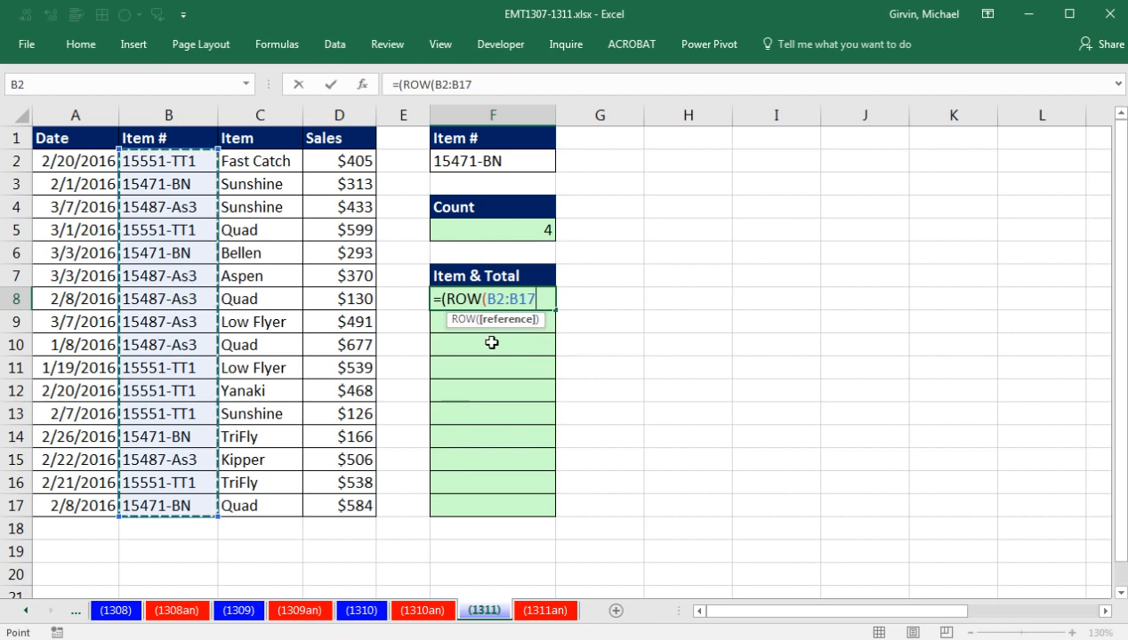
{"action": "type", "text": ")"}
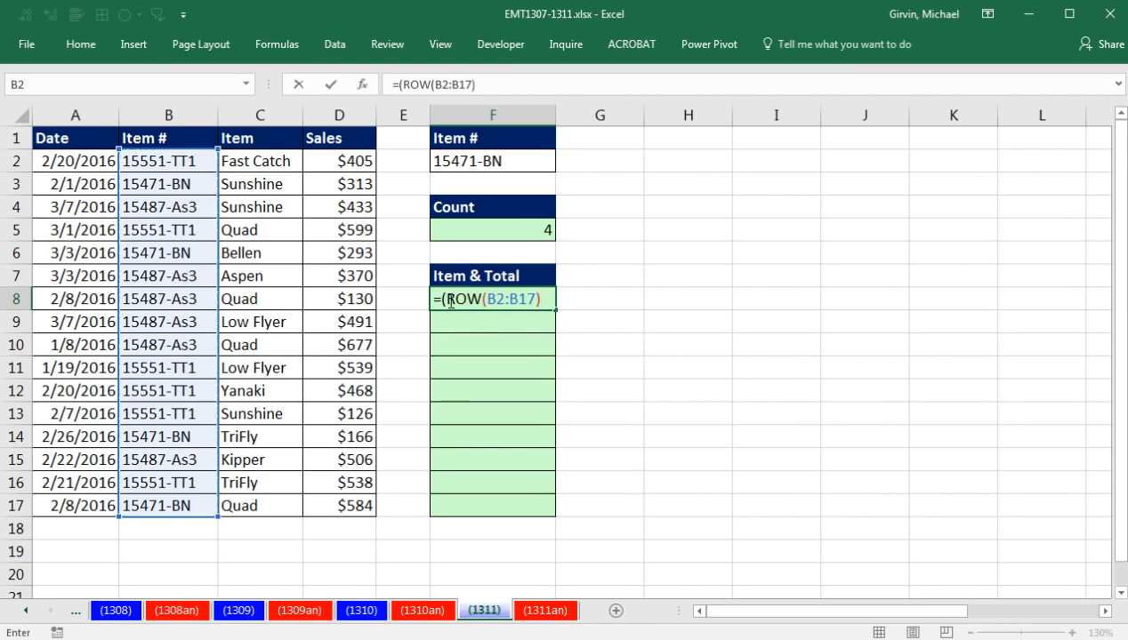
Evaluate the ROW(B2:B17) part of the F8 formula to inspect its array, and restore the formula
{"action": "left_click_drag", "start_coordinate": [443, 300], "coordinate": [610, 316]}
{"action": "key", "text": "F9"}
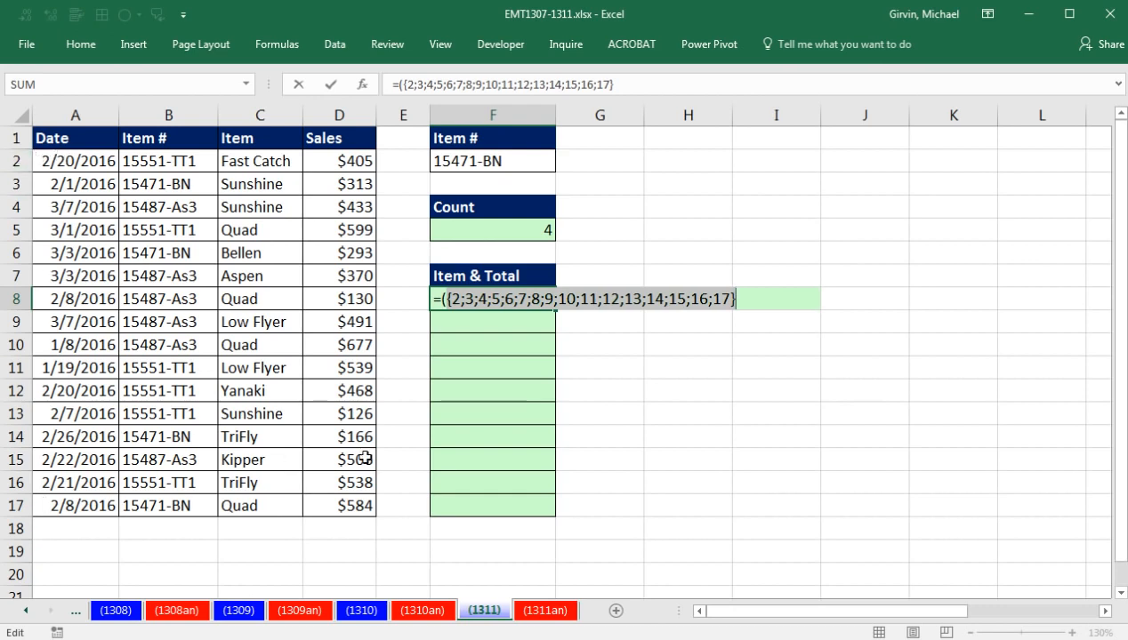
{"action": "key", "text": "ctrl+z"}
Extend the F8 formula by subtracting the header's row number with -ROW(B1)
{"action": "left_click", "coordinate": [569, 301]}
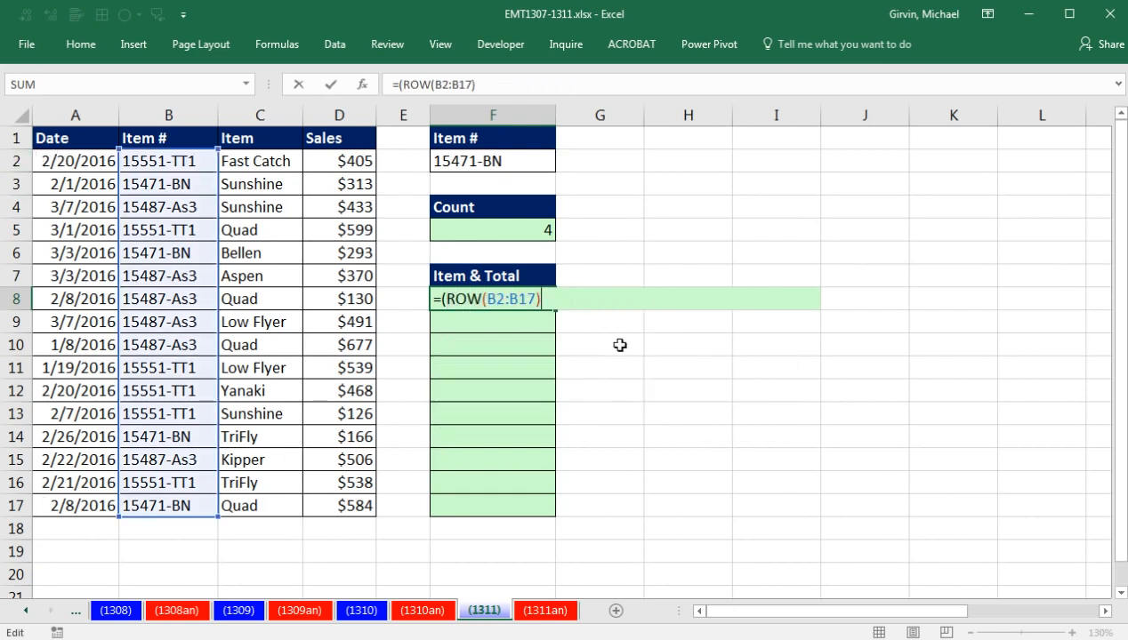
{"action": "type", "text": "-ro"}
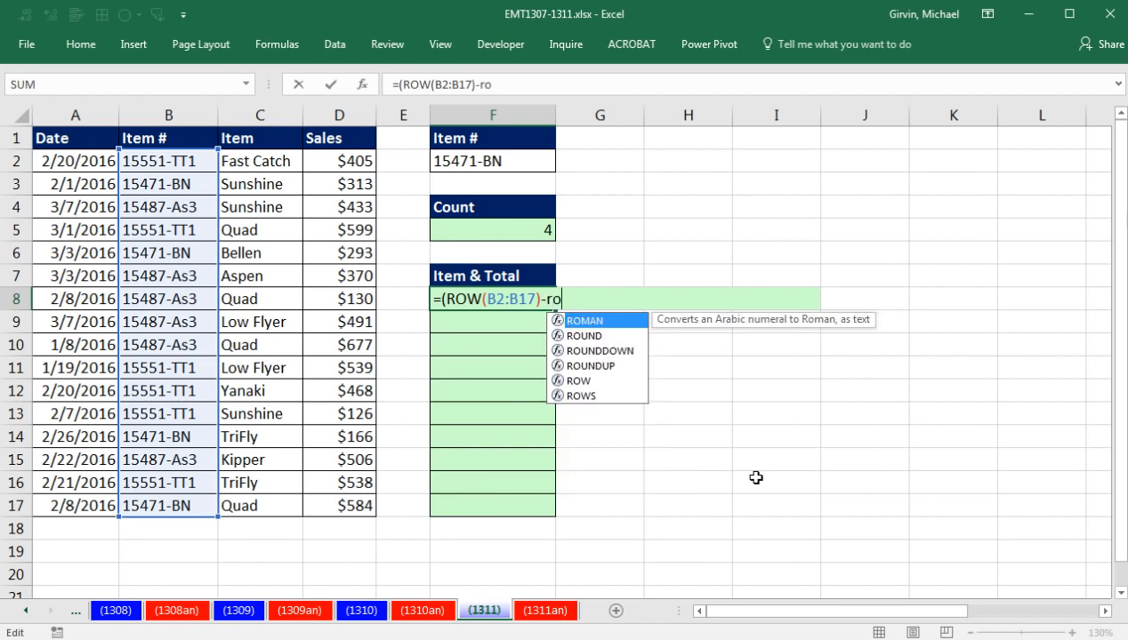
{"action": "type", "text": "w"}
{"action": "key", "text": "Tab"}
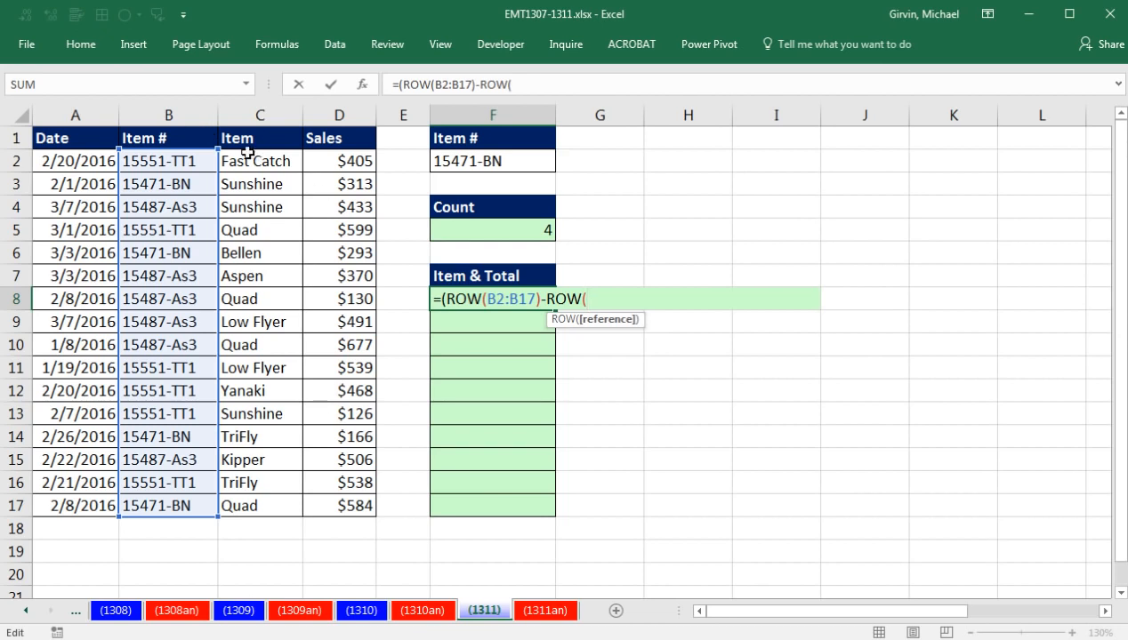
{"action": "left_click", "coordinate": [170, 141]}
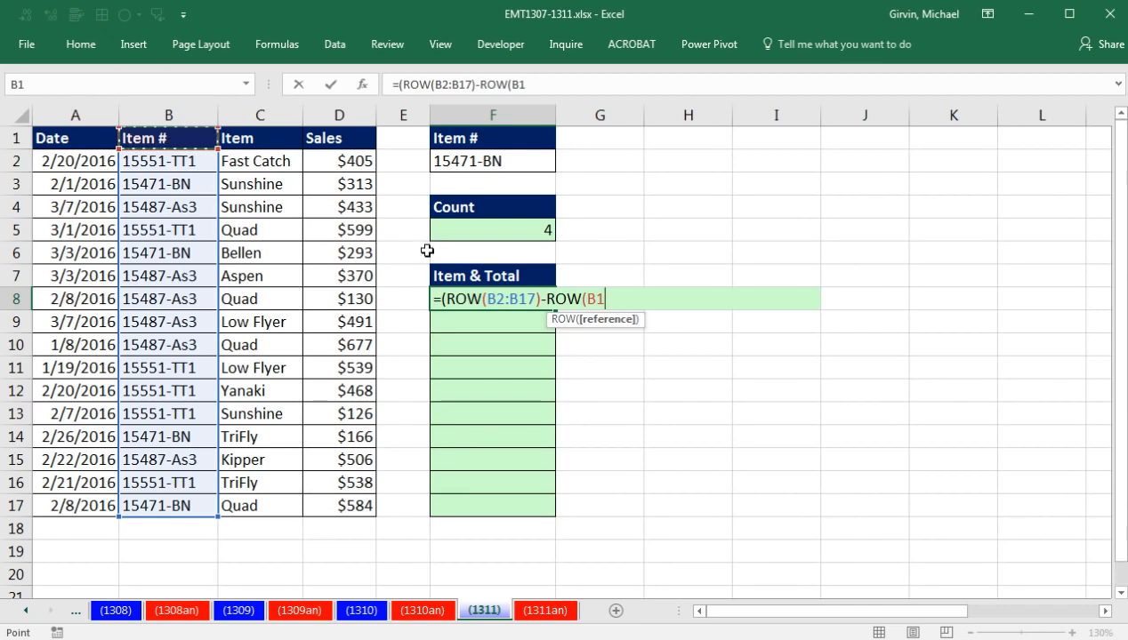
{"action": "type", "text": ")"}
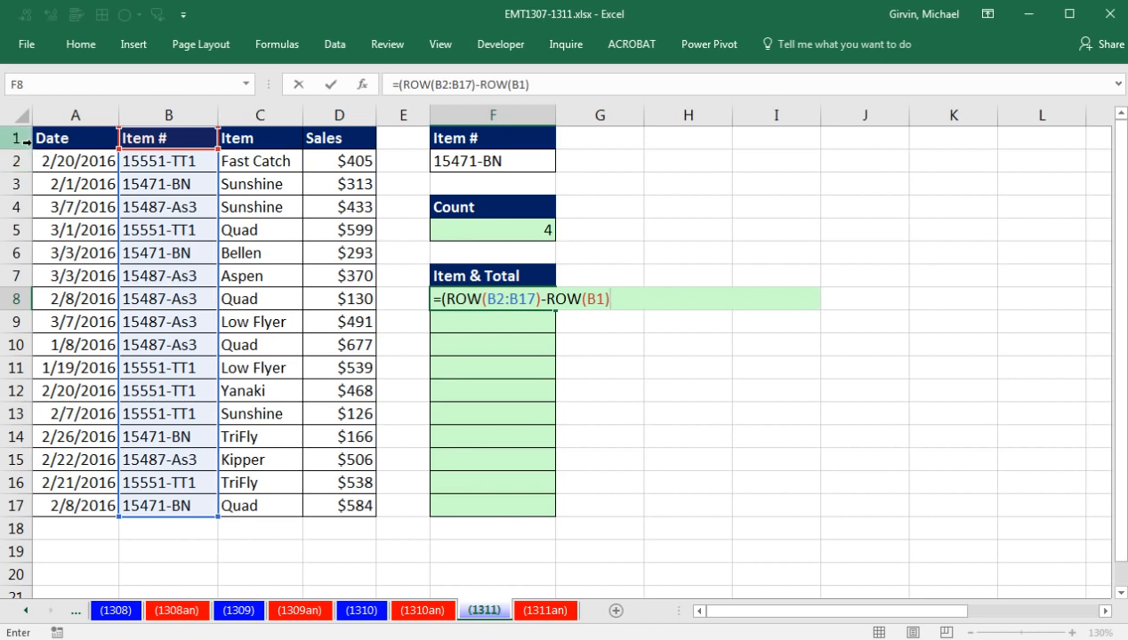
Evaluate ROW(B2:B17)-ROW(B1) in F8 to inspect the relative position array, and restore the formula
{"action": "left_click_drag", "start_coordinate": [610, 298], "coordinate": [442, 299]}
{"action": "key", "text": "F9"}
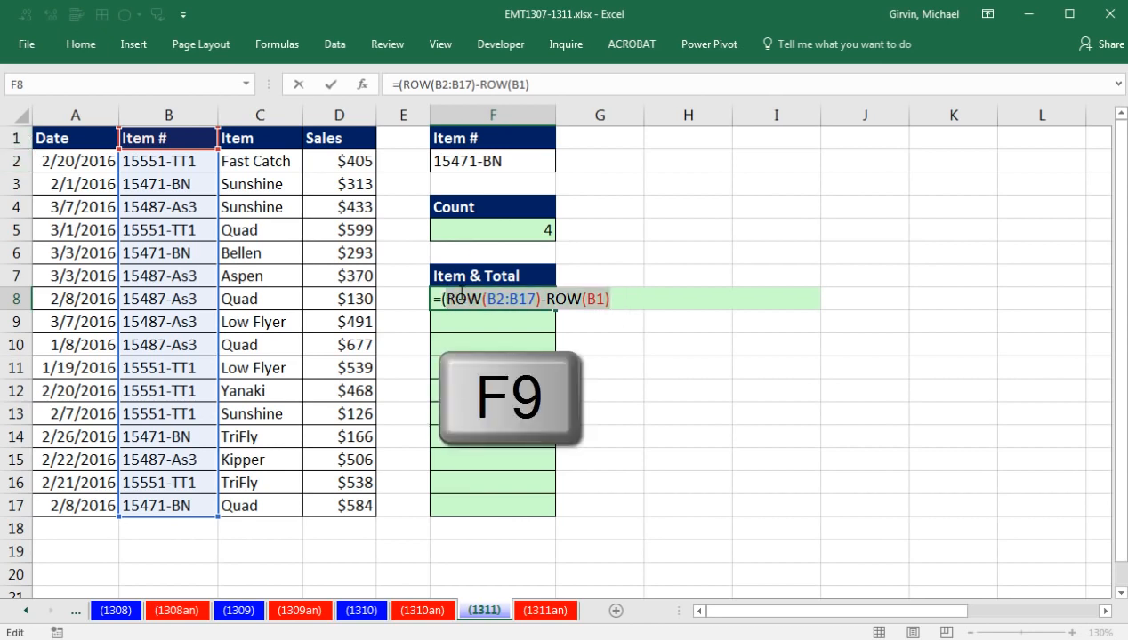
{"action": "key", "text": "F9"}
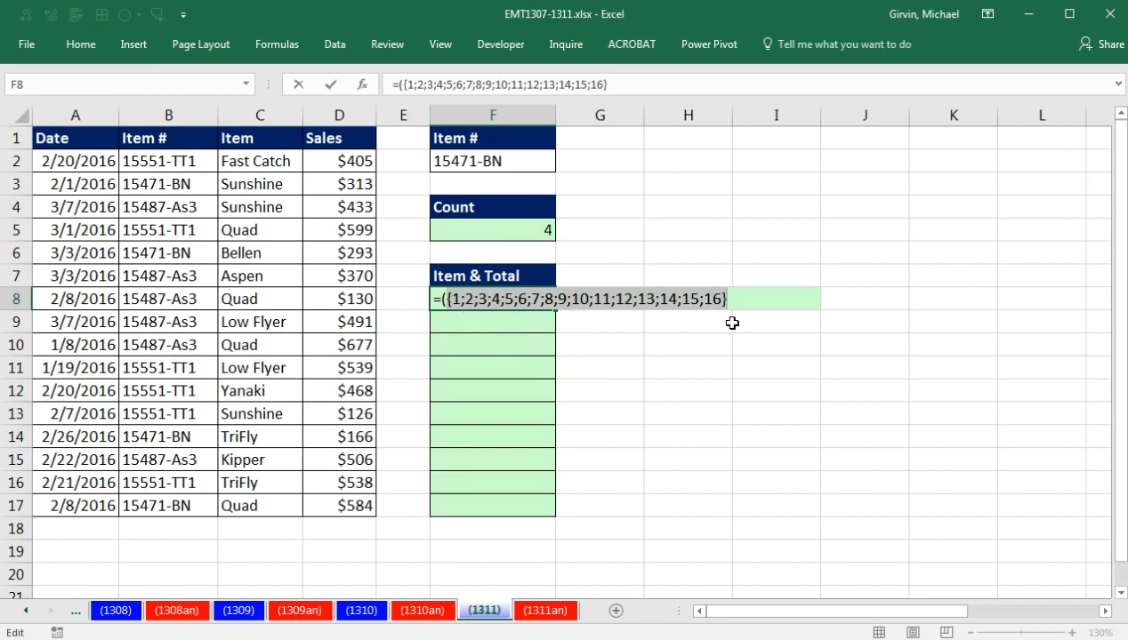
{"action": "key", "text": "ctrl+z"}
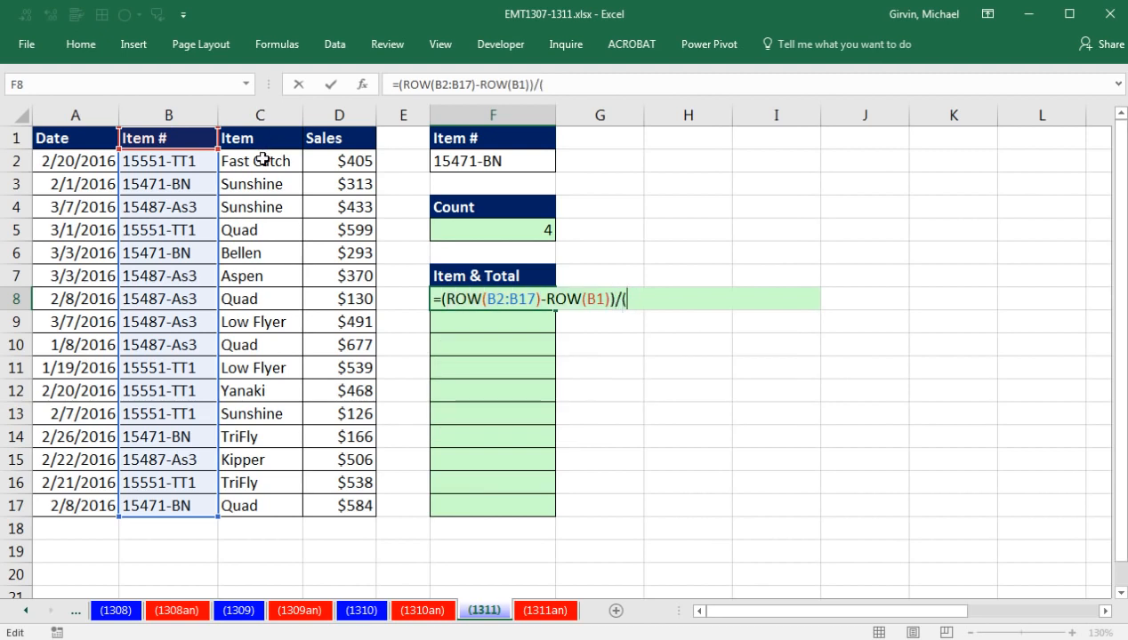
Divide the bracketed row difference in F8 by the criteria test (B2:B17=F2
{"action": "left_click_drag", "start_coordinate": [169, 161], "coordinate": [167, 507]}
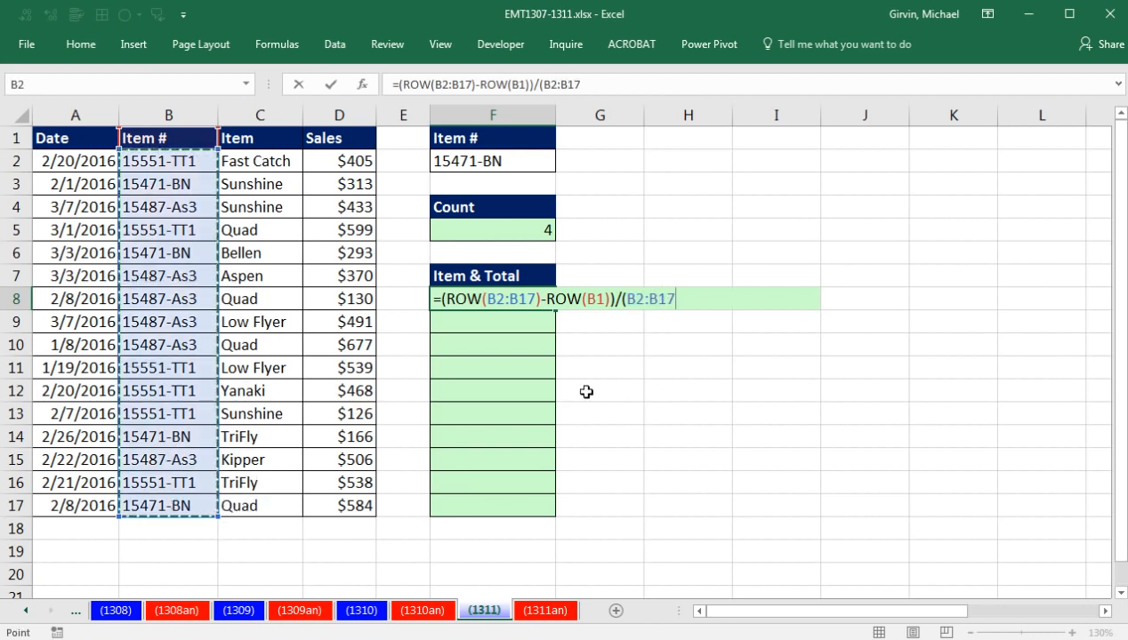
{"action": "type", "text": "="}
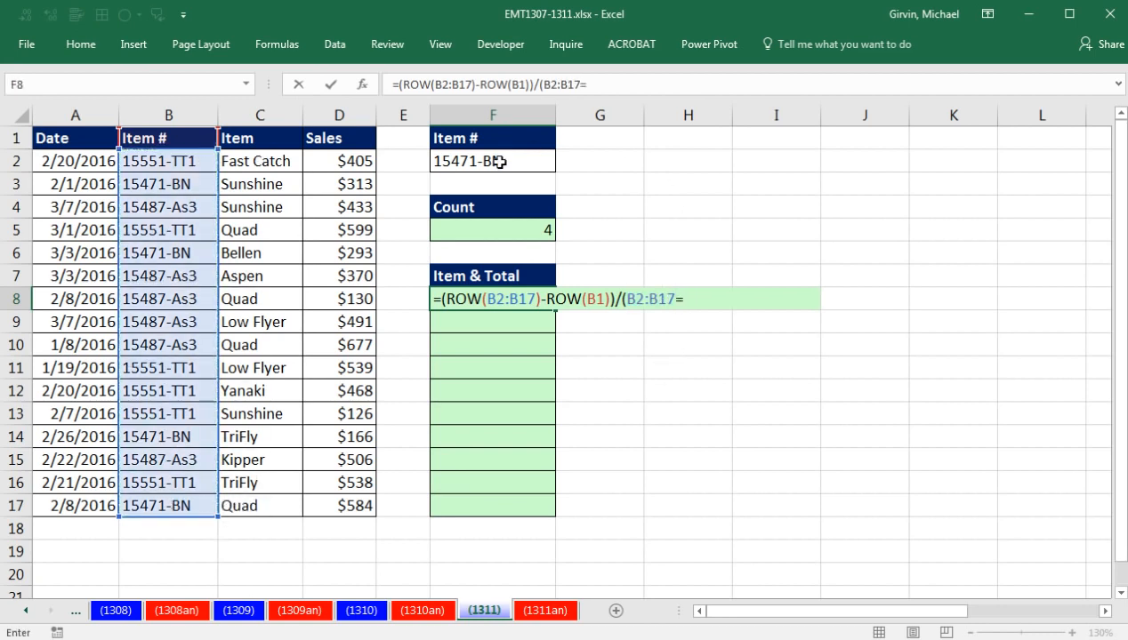
{"action": "left_click", "coordinate": [496, 160]}
Make every reference in the F8 formula absolute and close it as =(ROW($B$2:$B$17)-ROW($B$1))/($B$2:$B$17=$F$2)
{"action": "left_click_drag", "start_coordinate": [487, 299], "coordinate": [534, 299]}
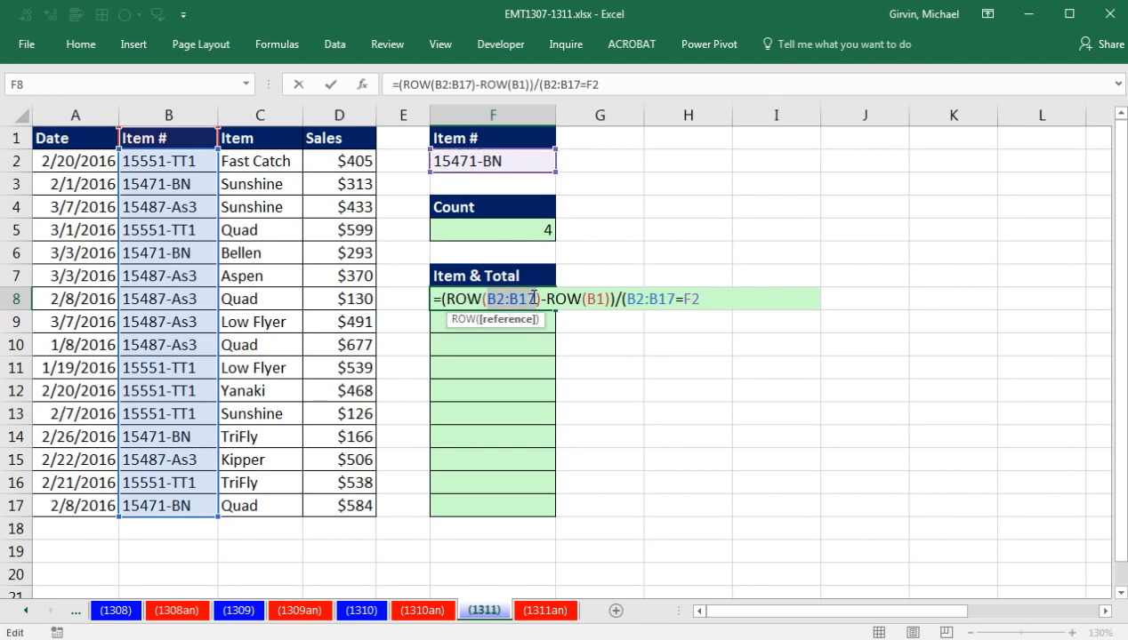
{"action": "key", "text": "F4"}
{"action": "left_click_drag", "start_coordinate": [640, 299], "coordinate": [756, 300]}
{"action": "key", "text": "F4"}
{"action": "key", "text": "F4"}
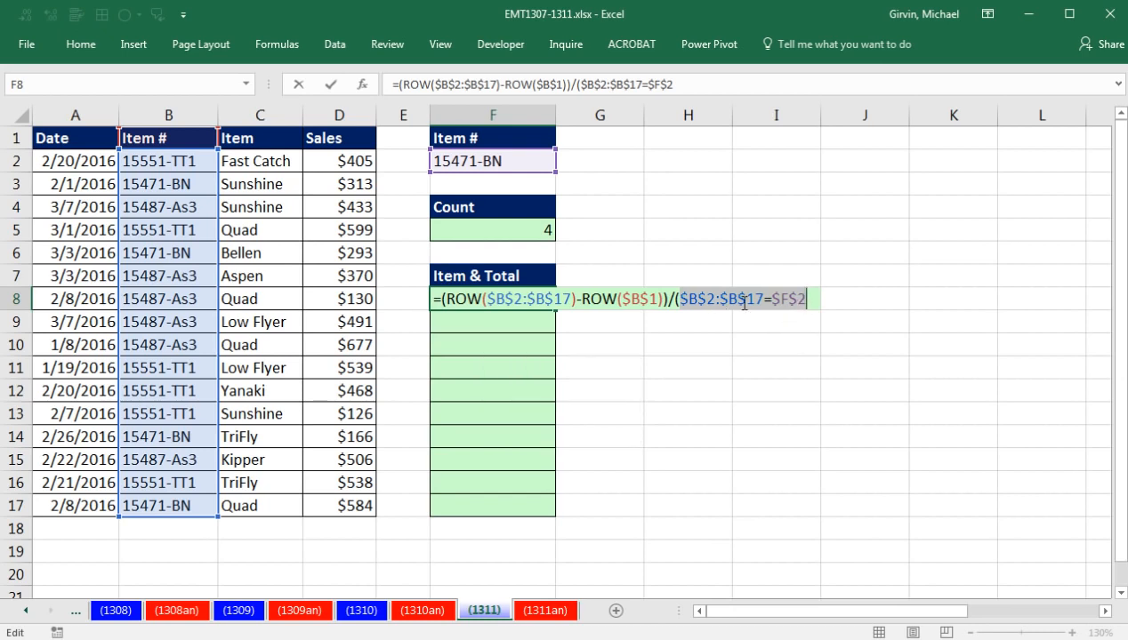
{"action": "left_click", "coordinate": [817, 300]}
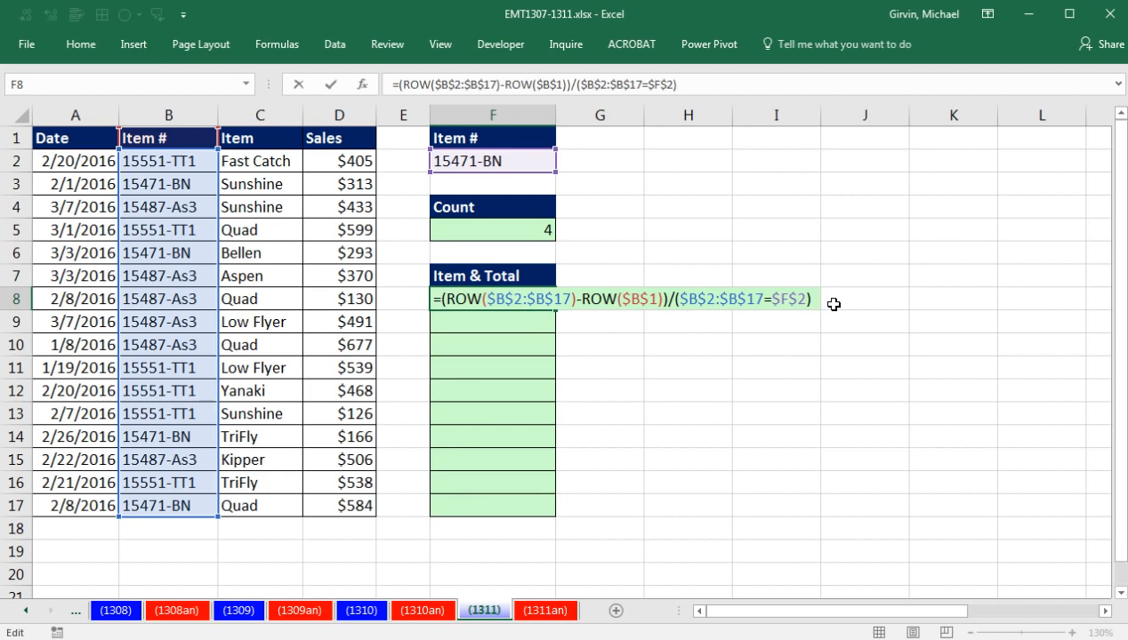
Evaluate the whole division expression in F8 to inspect its array, and undo the evaluation
{"action": "key", "text": "F9"}
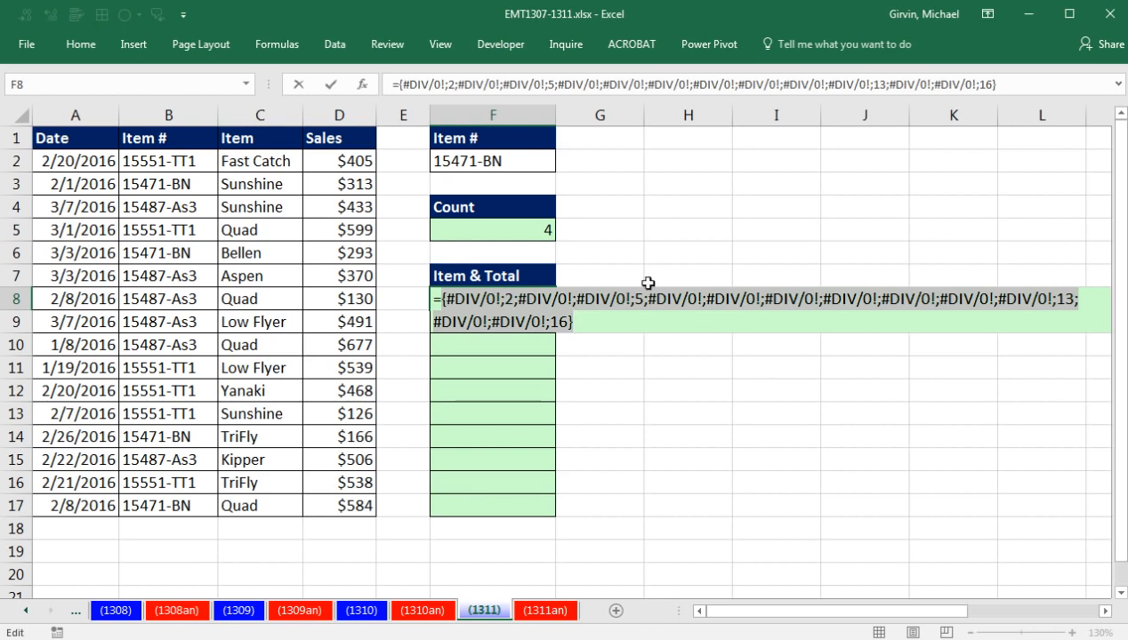
{"action": "key", "text": "ctrl+z"}
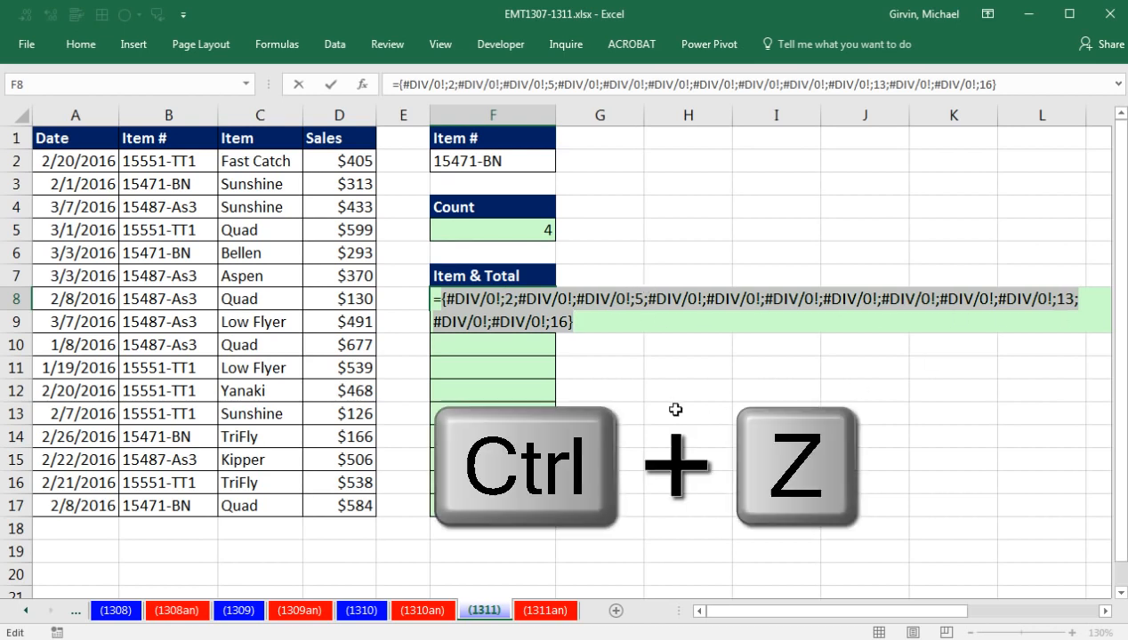
Wrap the division expression in F8 in an AGGREGATE function with function number 15 and option 6 - Ignore error values
{"action": "left_click", "coordinate": [443, 304]}
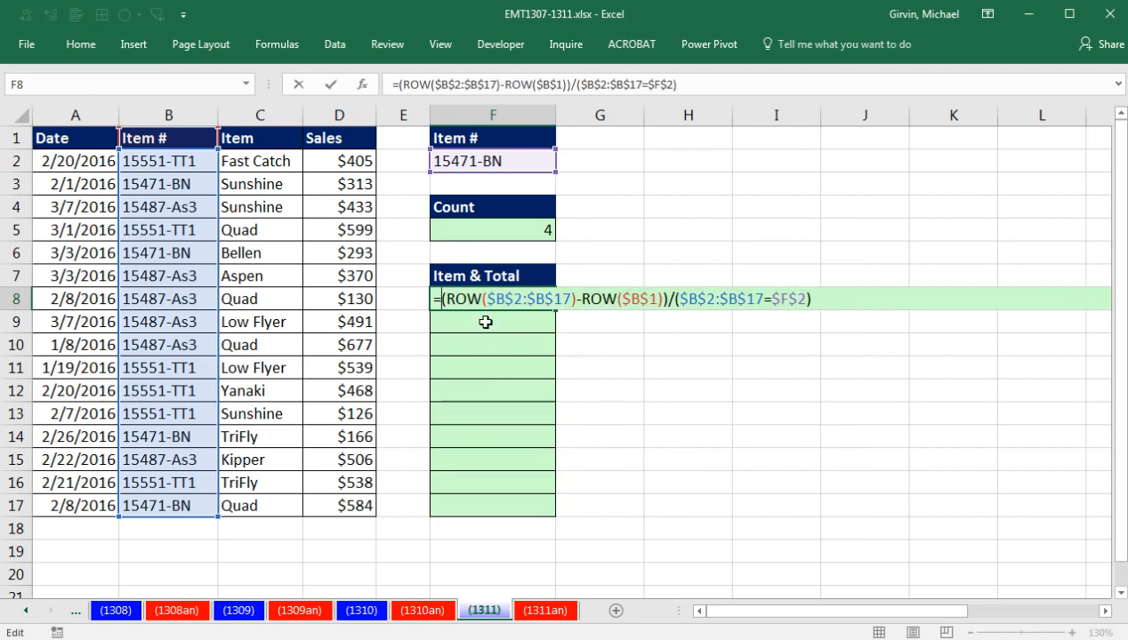
{"action": "type", "text": "ag"}
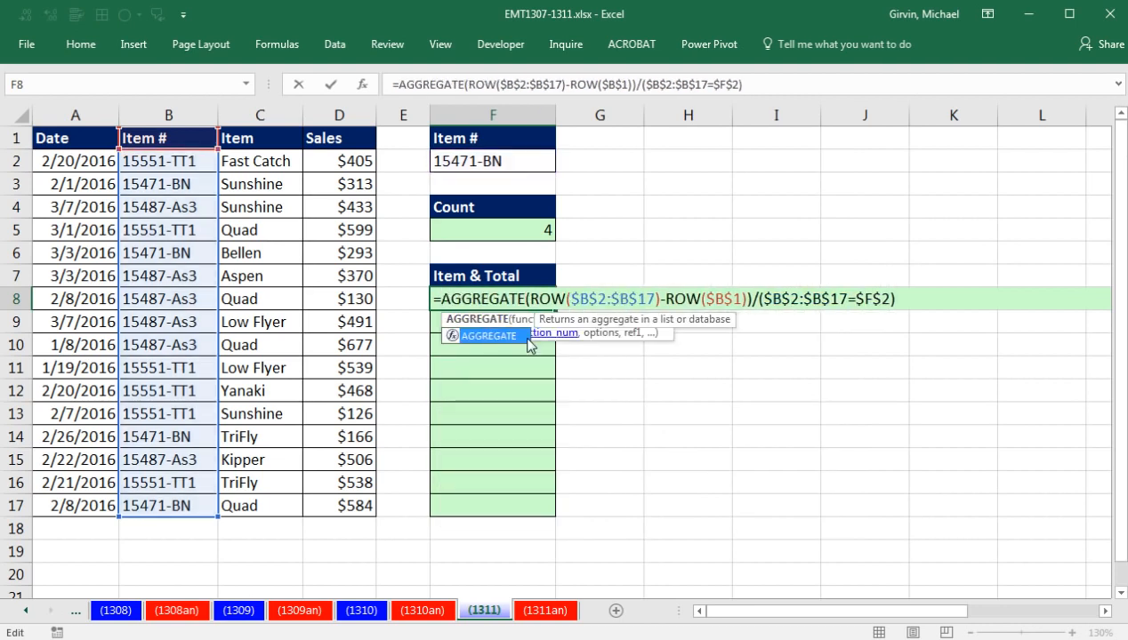
{"action": "type", "text": "("}
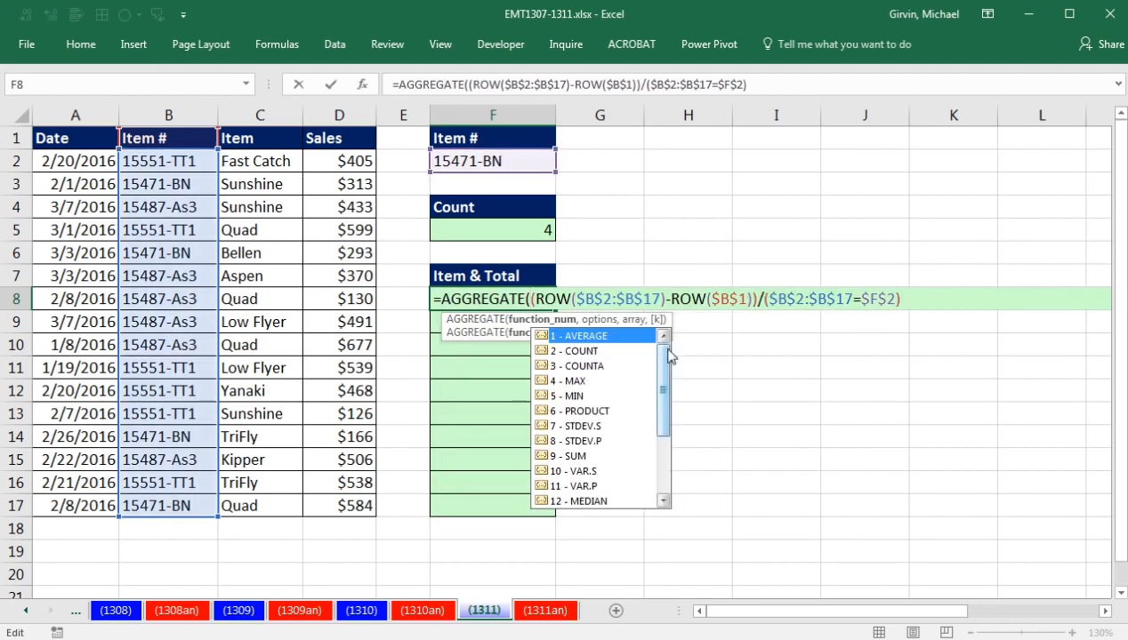
{"action": "left_click_drag", "start_coordinate": [667, 376], "coordinate": [663, 418]}
{"action": "left_click", "coordinate": [579, 442]}
{"action": "double_click", "coordinate": [579, 444]}
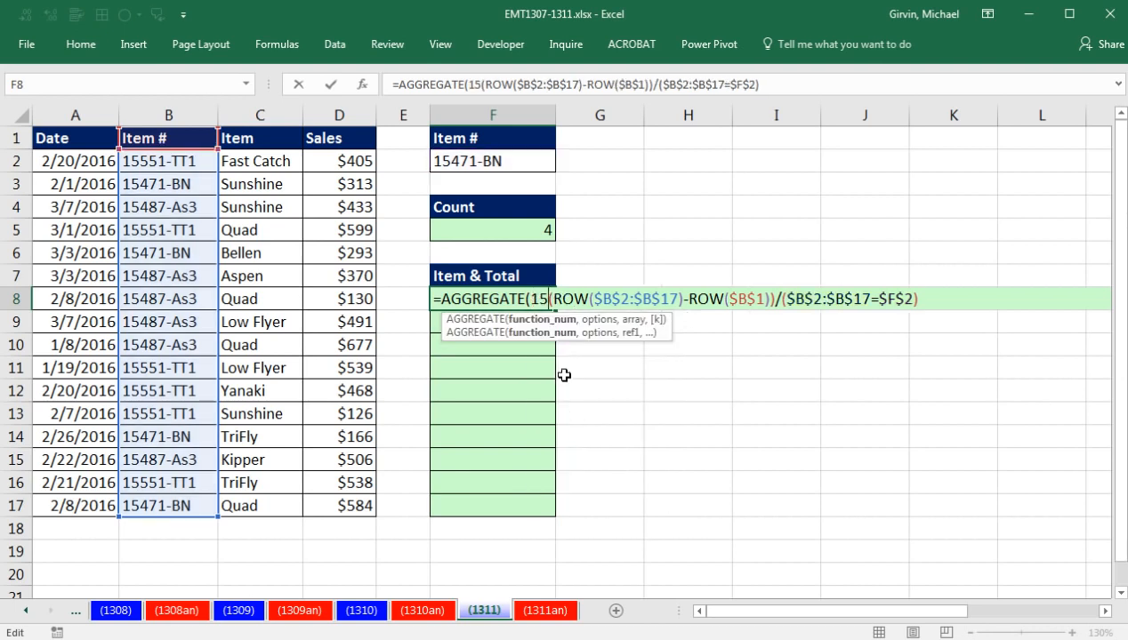
{"action": "type", "text": ","}
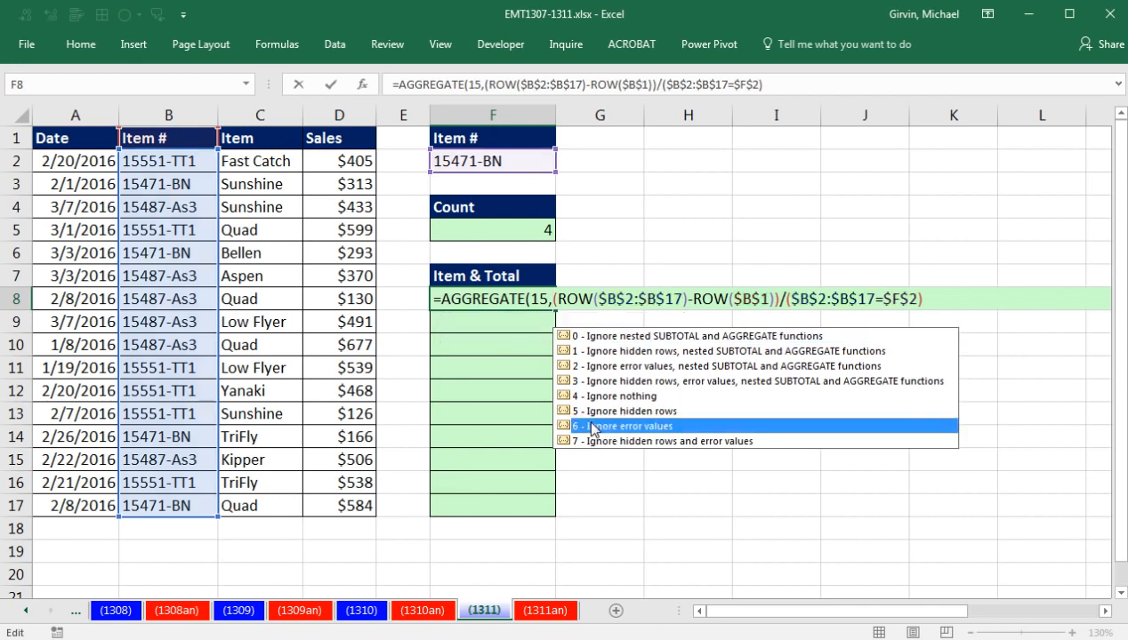
{"action": "double_click", "coordinate": [594, 427]}
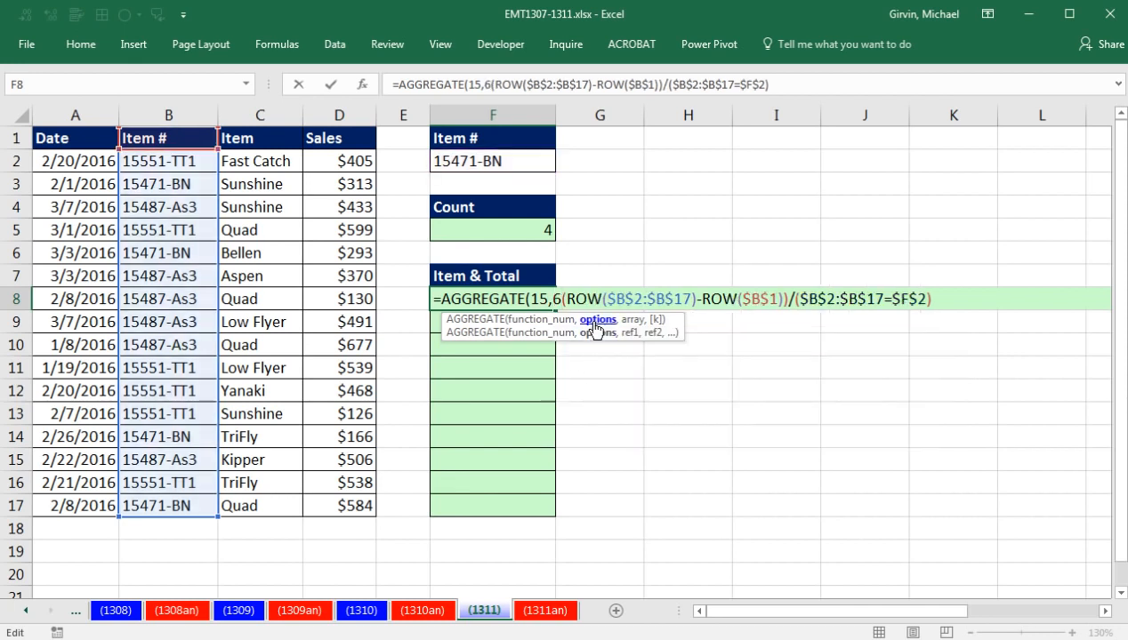
{"action": "type", "text": ","}
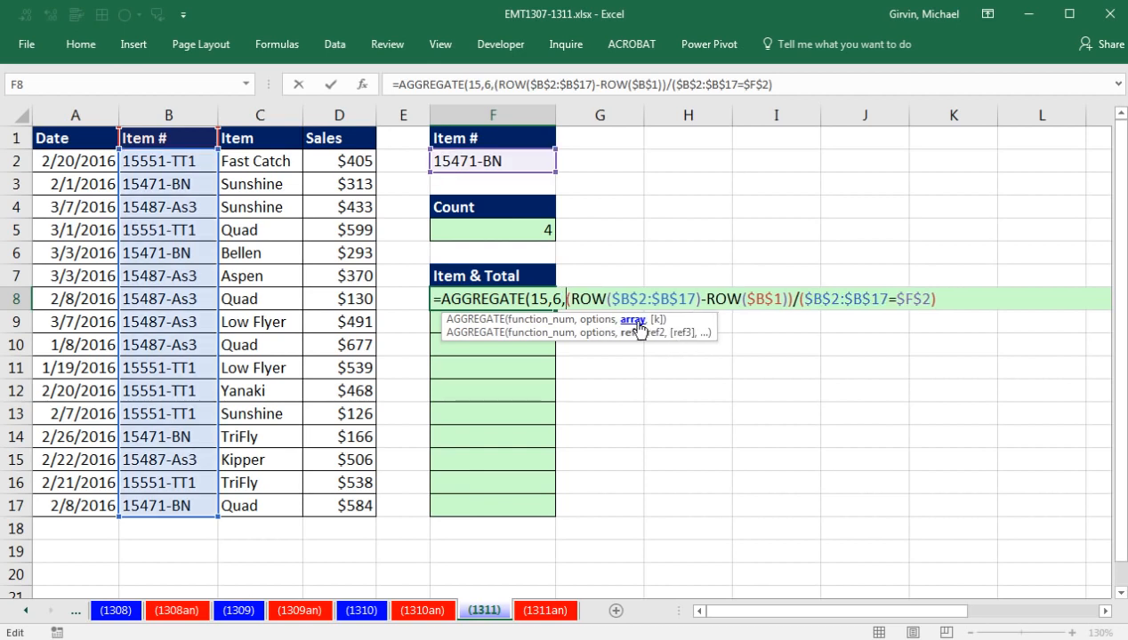
Add ROWS(F$8:F8) as the k argument after the array in the F8 AGGREGATE formula, and close the function
{"action": "left_click", "coordinate": [634, 320]}
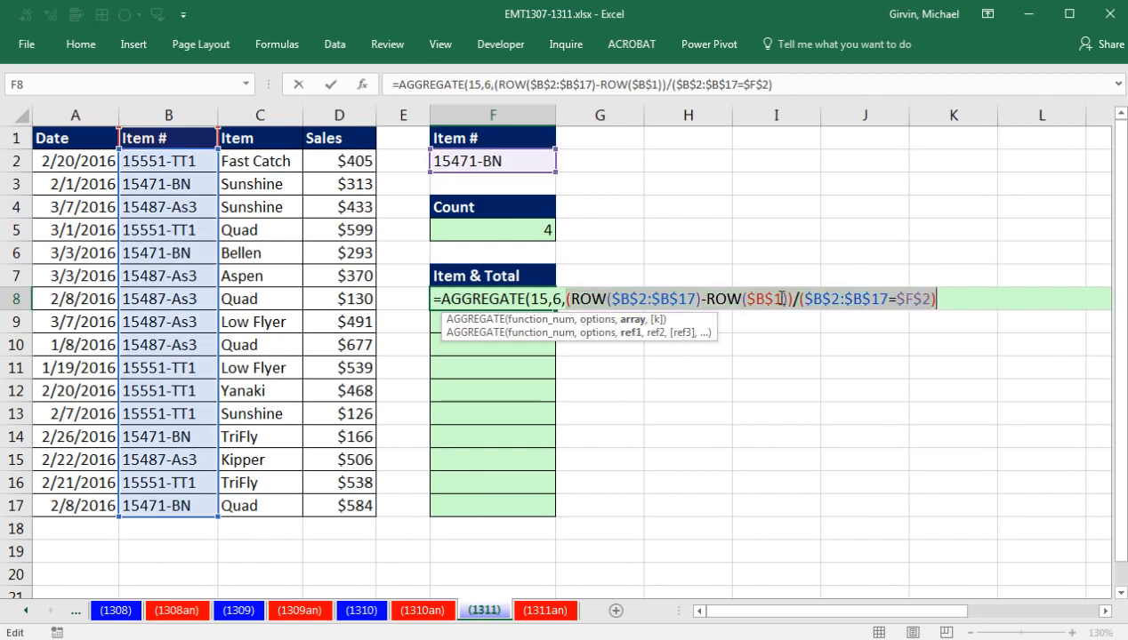
{"action": "left_click", "coordinate": [949, 306]}
{"action": "type", "text": ","}
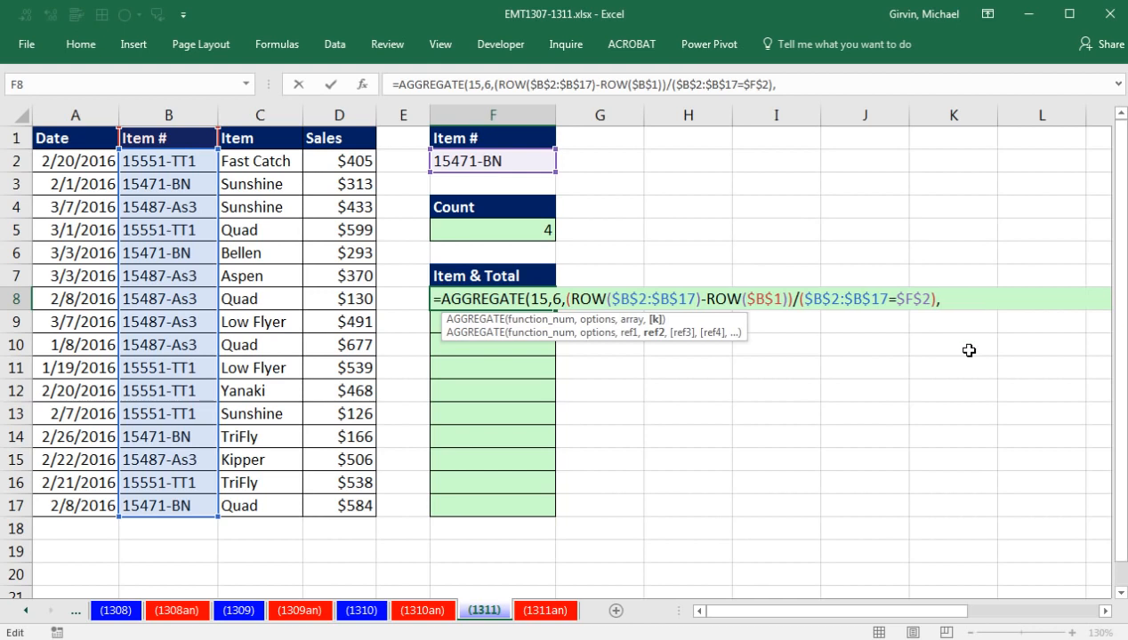
{"action": "type", "text": "Rows"}
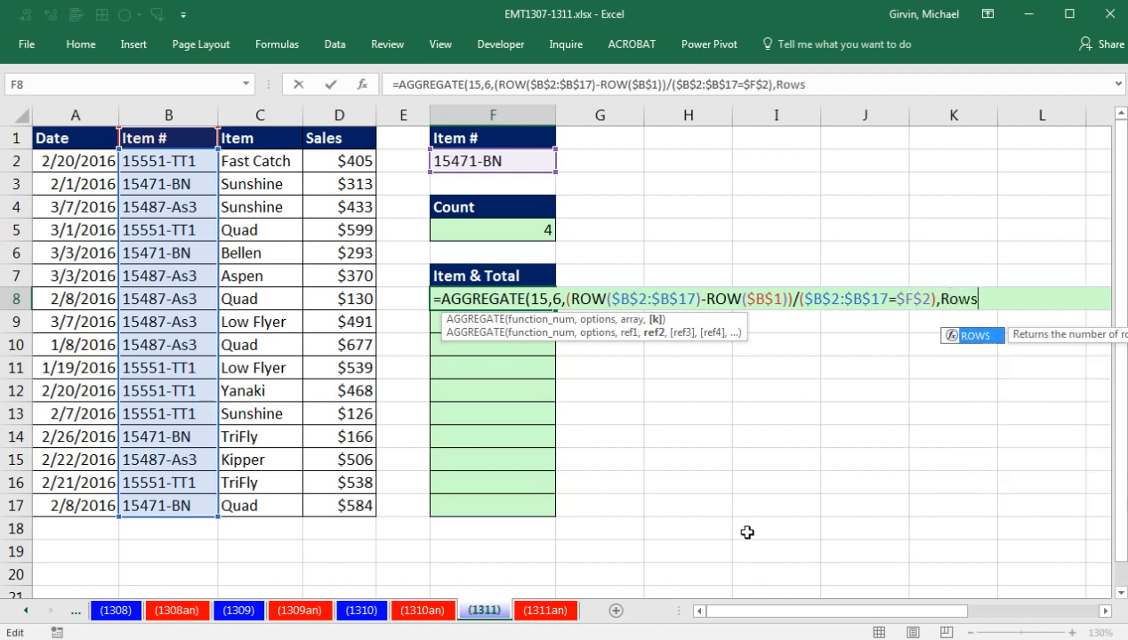
{"action": "key", "text": "Tab"}
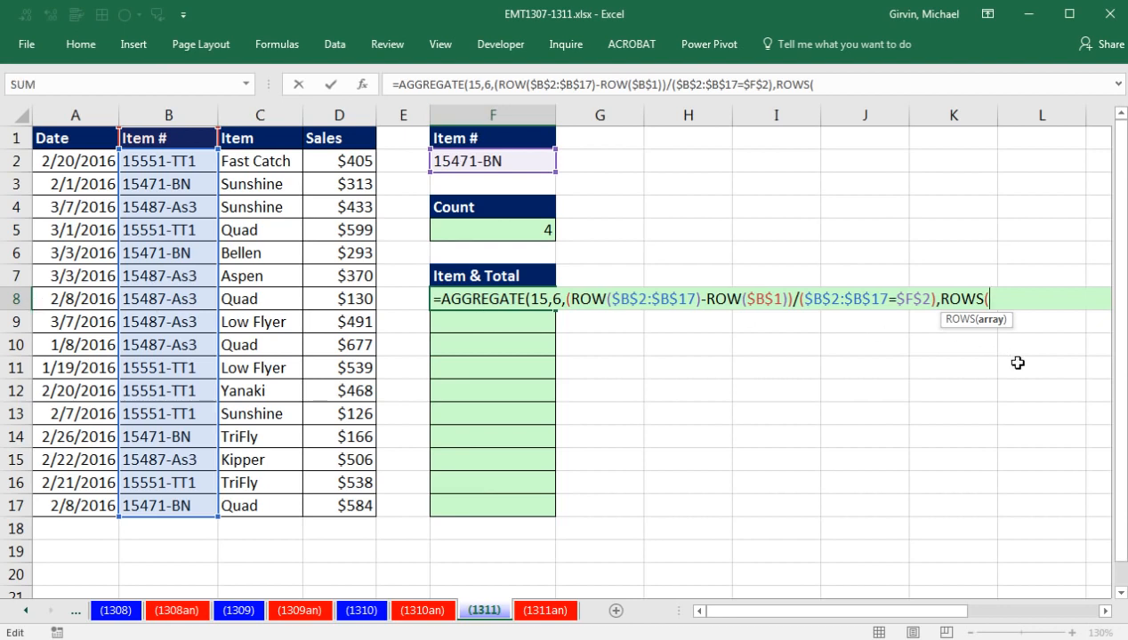
{"action": "type", "text": "F$8:F"}
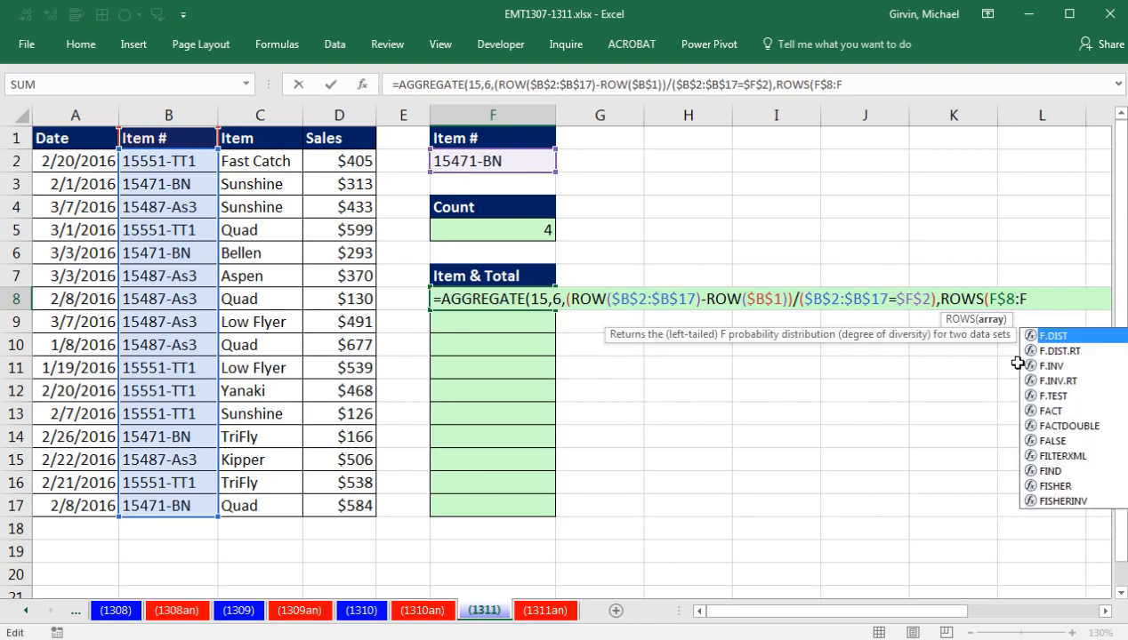
{"action": "type", "text": "8"}
{"action": "type", "text": ")"}
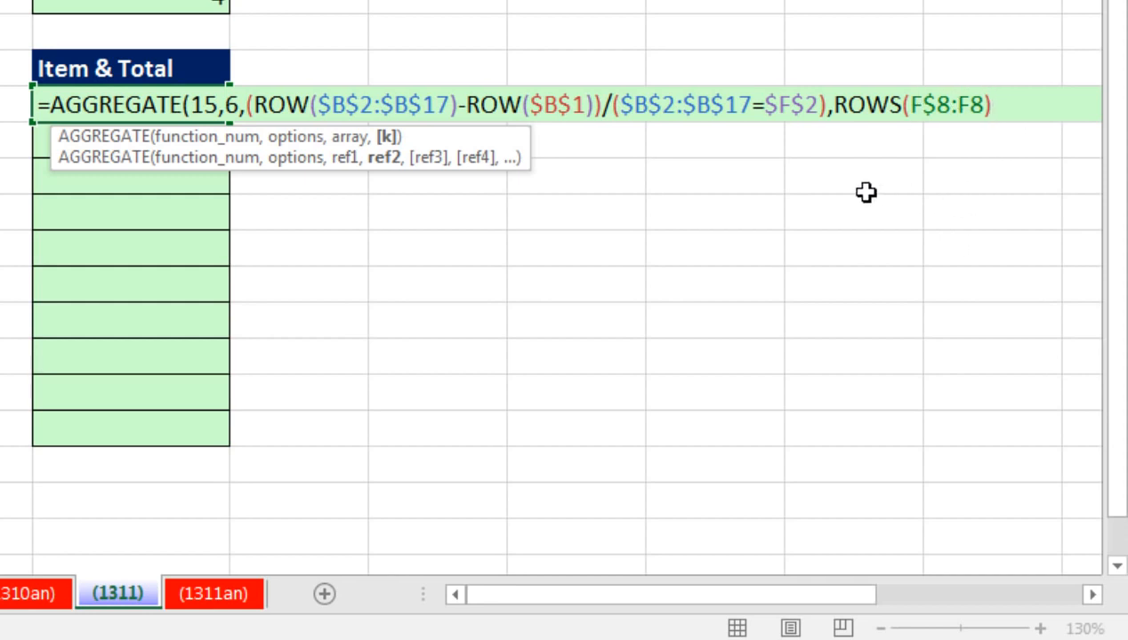
{"action": "type", "text": ")"}
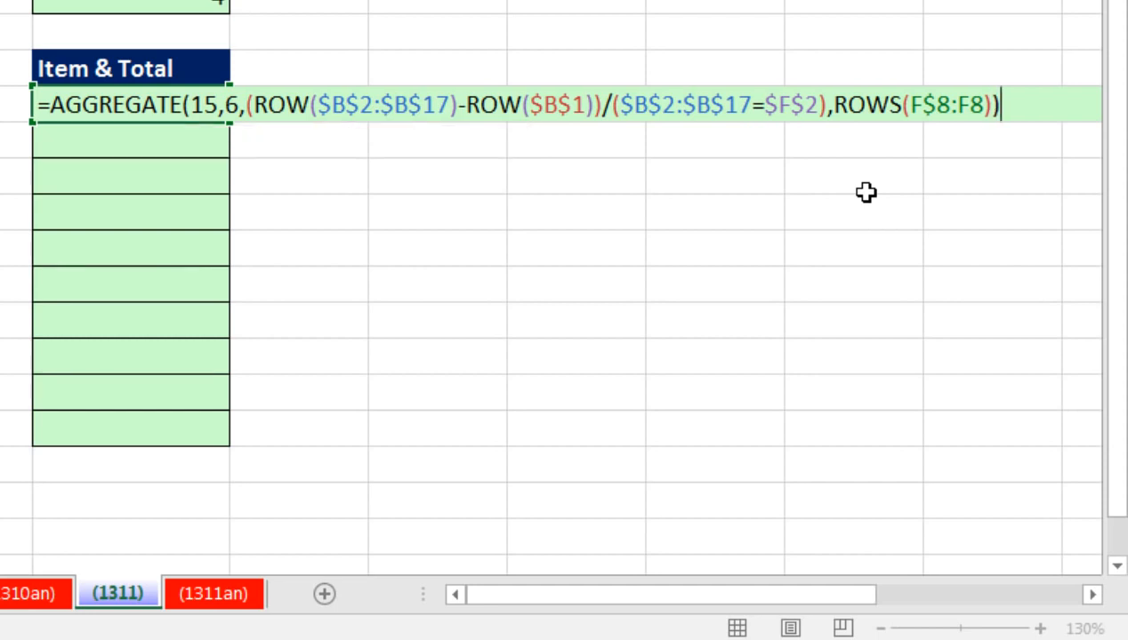
Check the k argument in F8, enter the AGGREGATE formula and copy it down through F17
{"action": "left_click", "coordinate": [870, 113]}
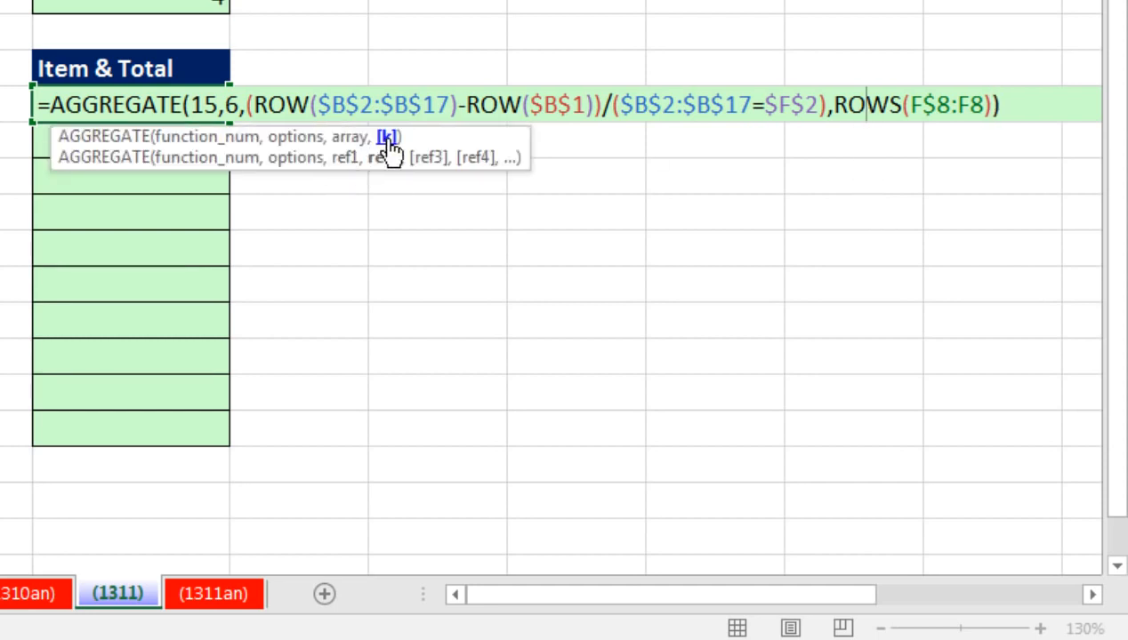
{"action": "key", "text": "ctrl+Return"}
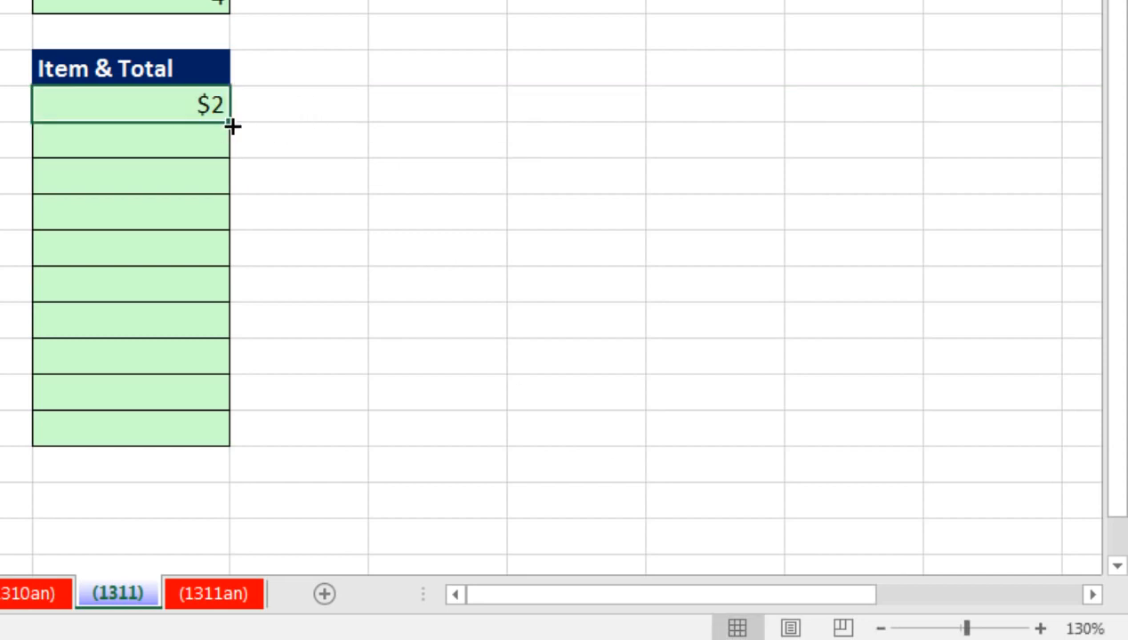
{"action": "left_click_drag", "start_coordinate": [230, 123], "coordinate": [244, 456]}
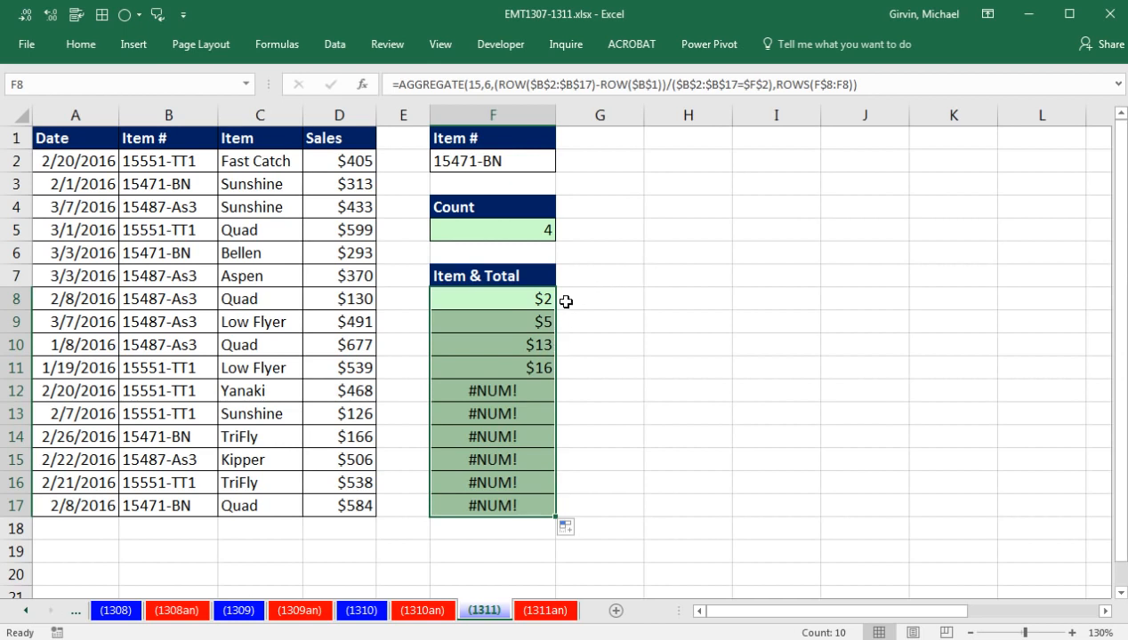
Nest the AGGREGATE formula in F8 as the row number of an INDEX function over the absolute Item range $C$2:$C$17
{"action": "left_click", "coordinate": [491, 301]}
{"action": "double_click", "coordinate": [492, 301]}
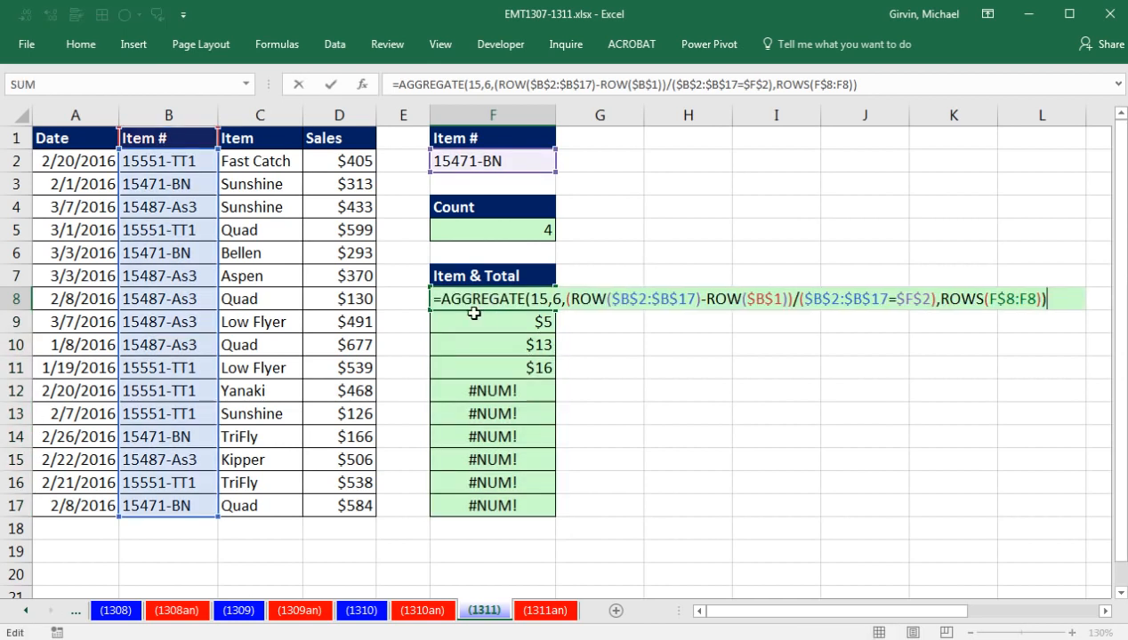
{"action": "type", "text": "INDEX("}
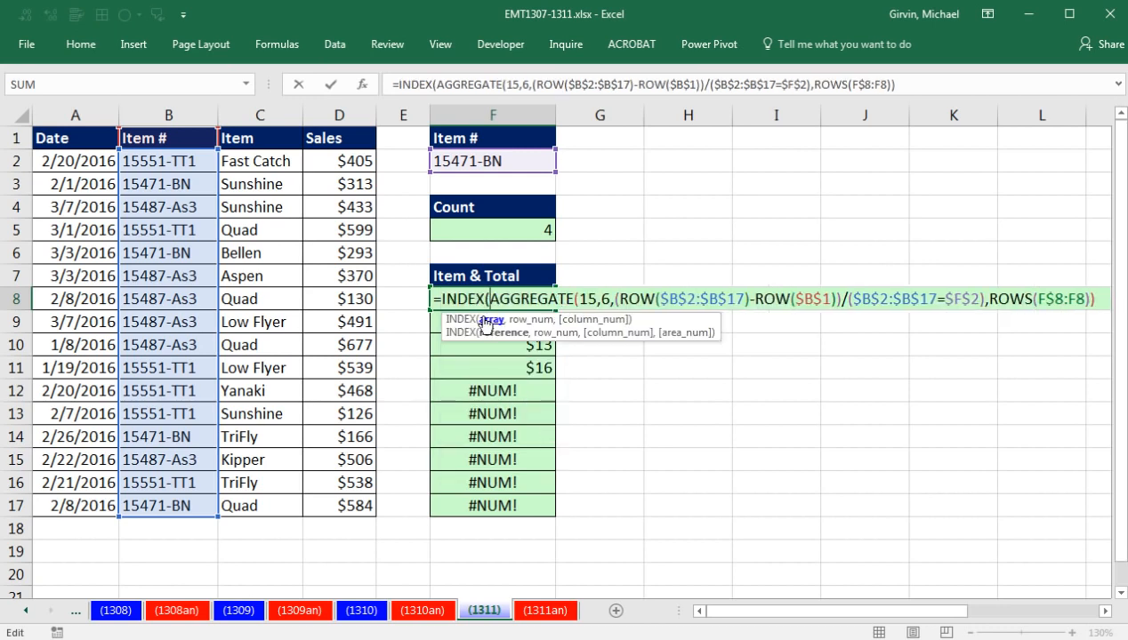
{"action": "left_click_drag", "start_coordinate": [254, 162], "coordinate": [272, 505]}
{"action": "key", "text": "F4"}
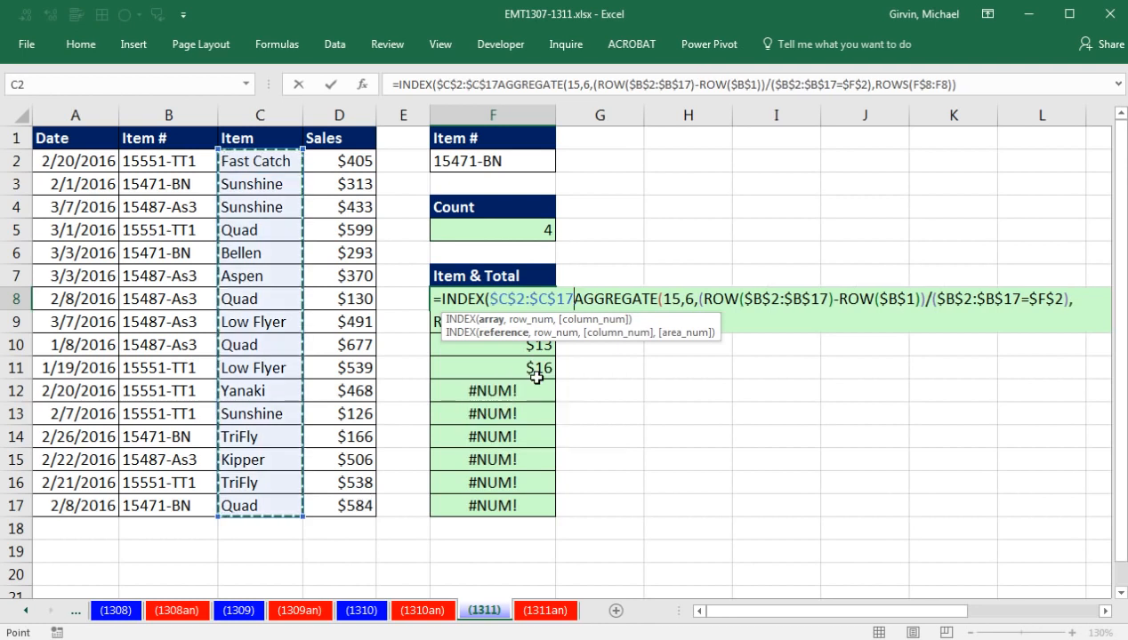
{"action": "type", "text": ","}
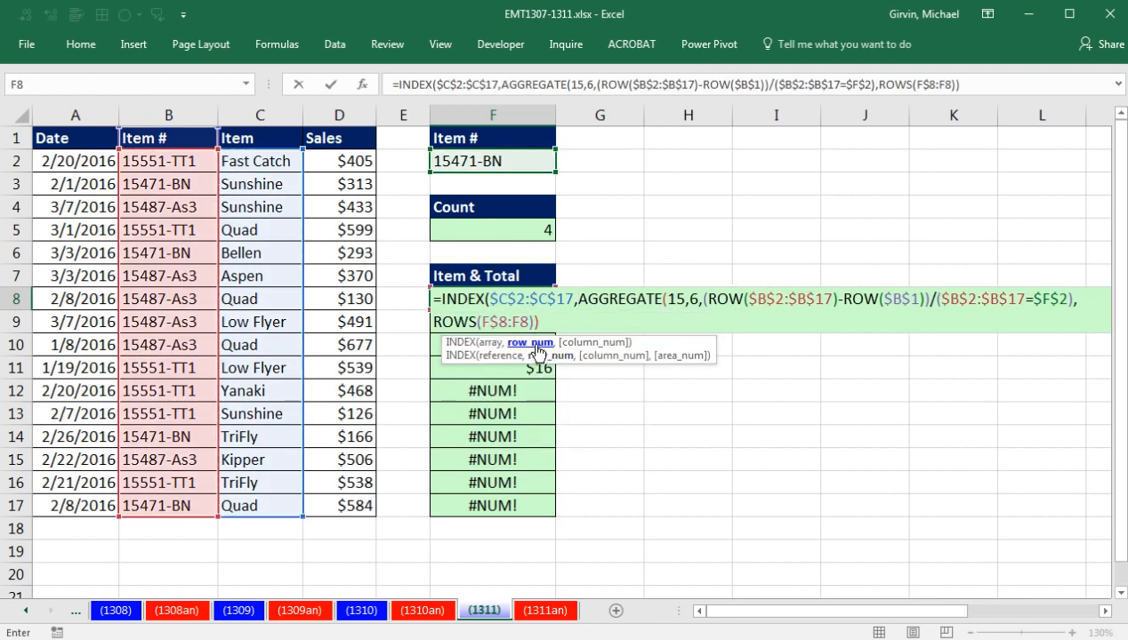
Check the row_num argument, close and enter the INDEX formula in F8, and copy it down through F17
{"action": "key", "text": "ctrl+shift+End"}
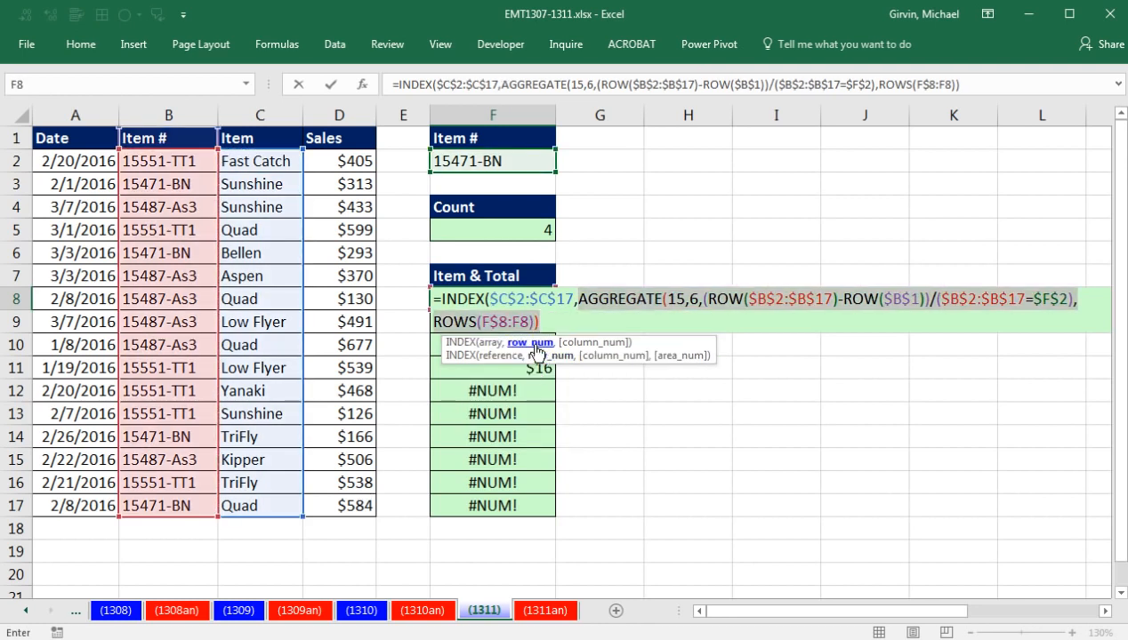
{"action": "left_click", "coordinate": [567, 323]}
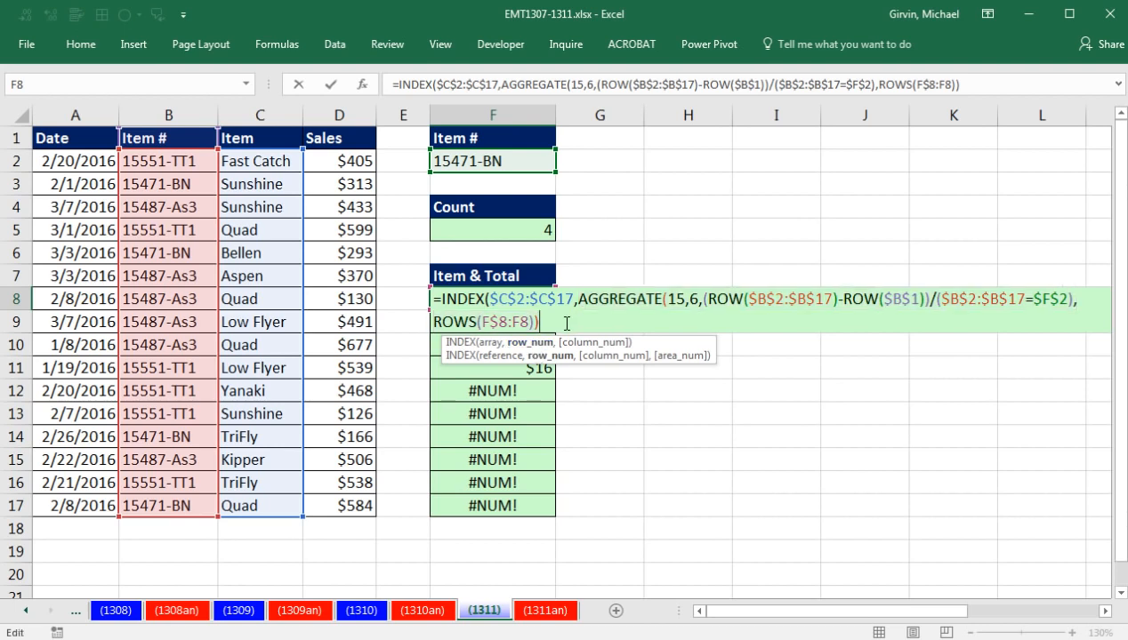
{"action": "key", "text": "ctrl+Return"}
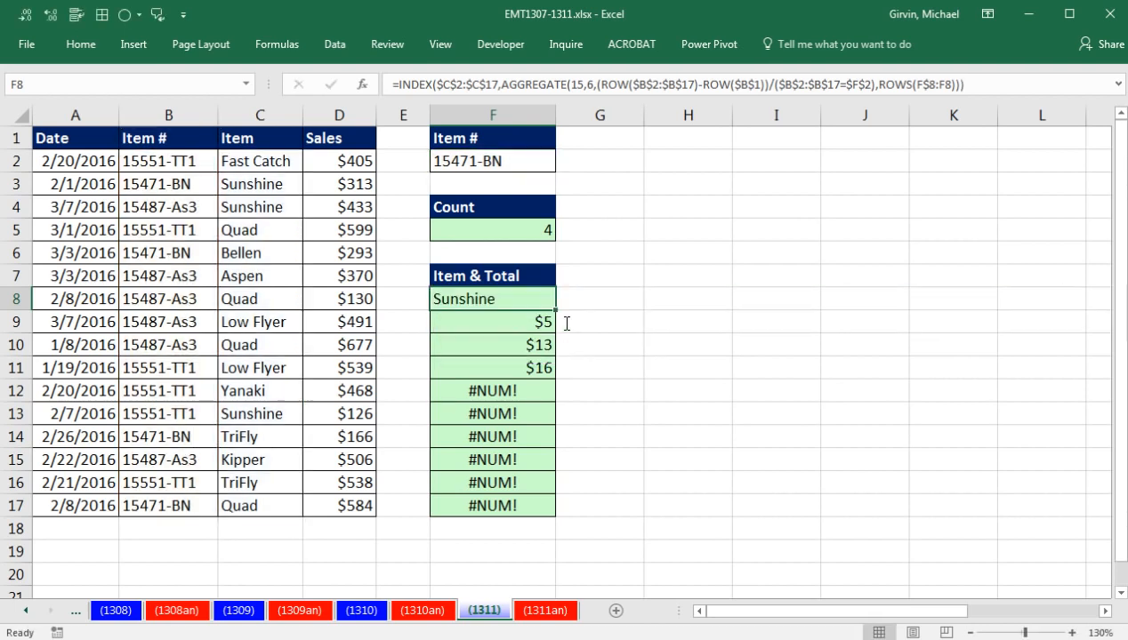
{"action": "double_click", "coordinate": [554, 309]}
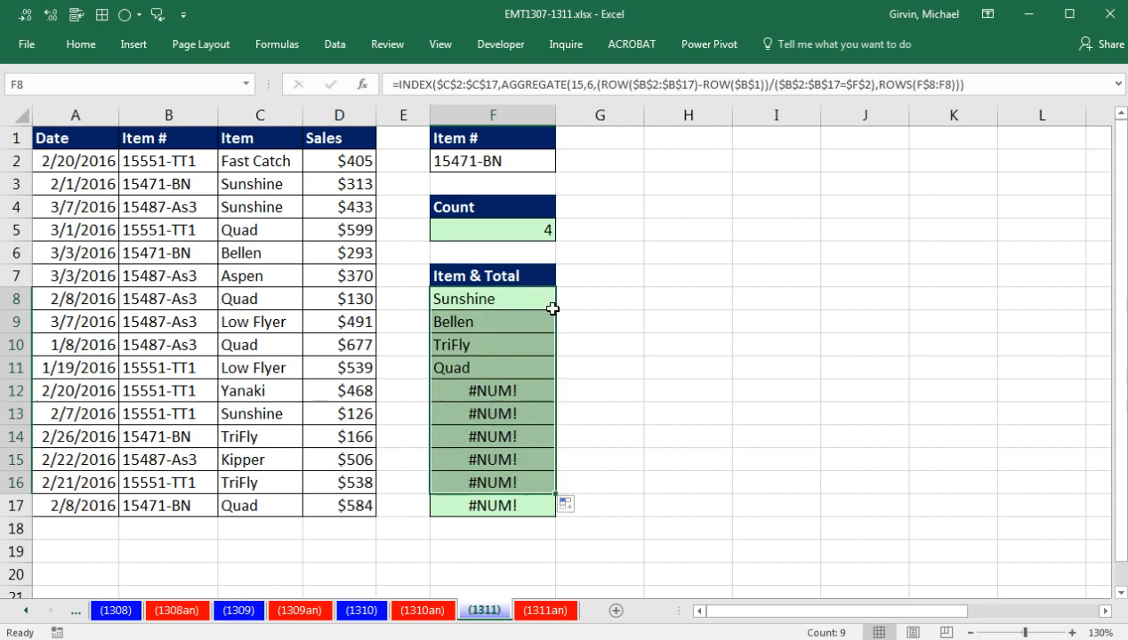
{"action": "left_click_drag", "start_coordinate": [555, 493], "coordinate": [554, 516]}
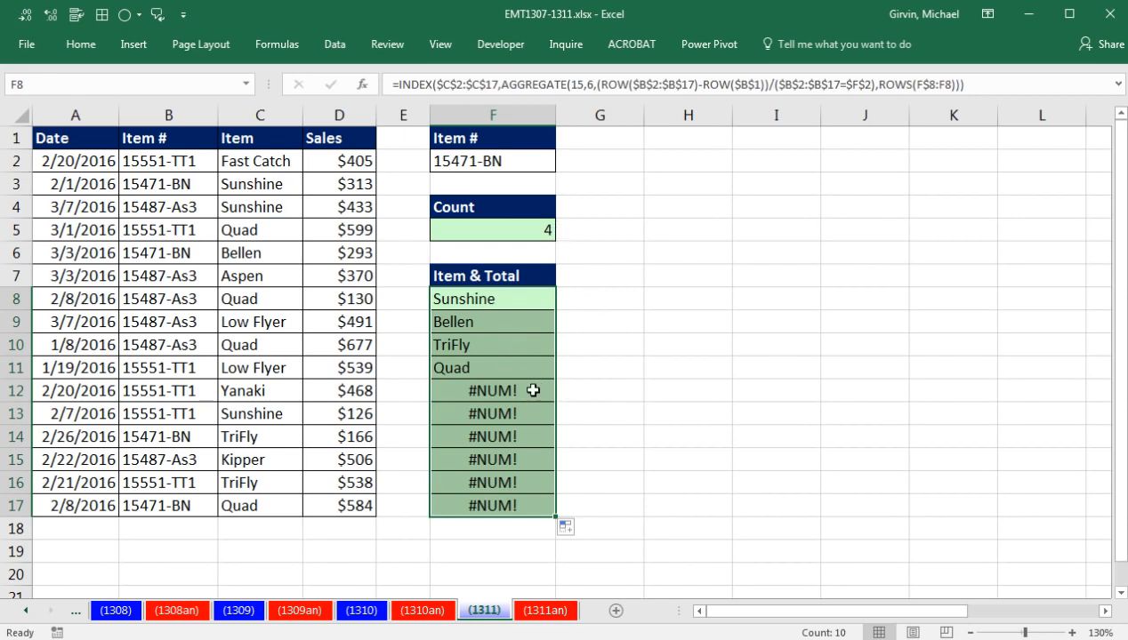
Start an IF function in front of INDEX in F8 and insert a copy of ROWS(F$8:F8) in its logical test
{"action": "left_click", "coordinate": [499, 299]}
{"action": "key", "text": "F2"}
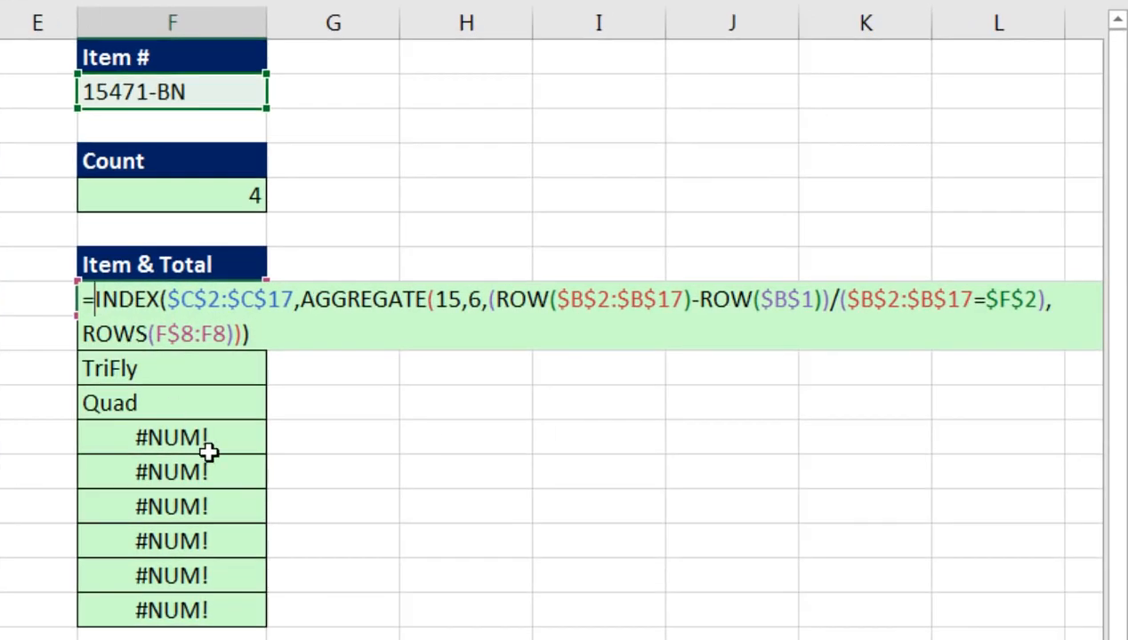
{"action": "type", "text": "IF("}
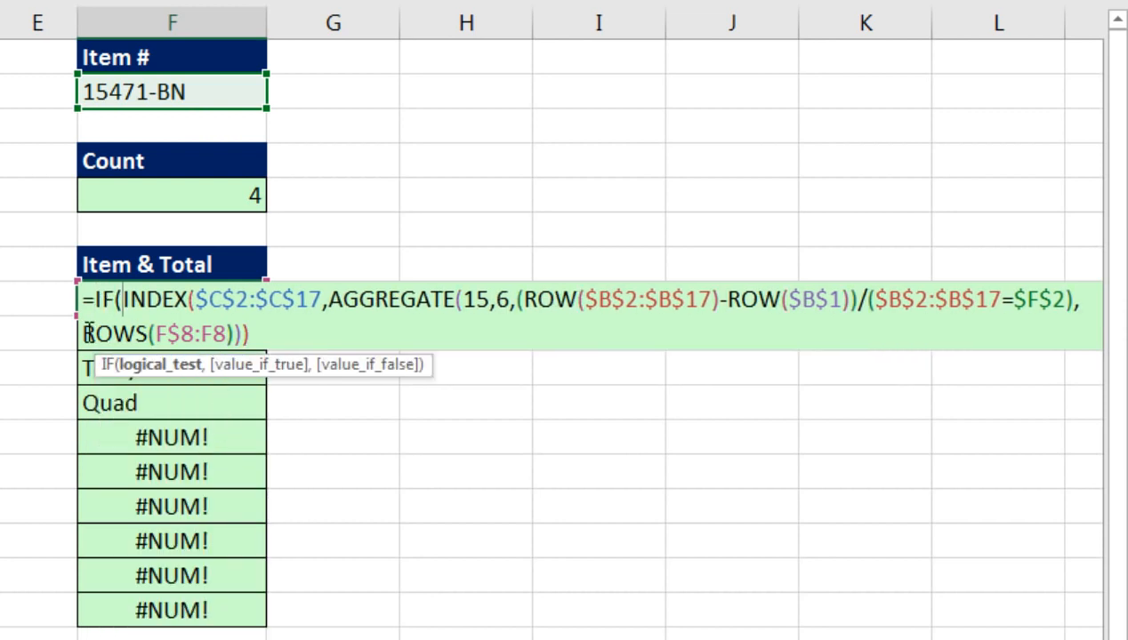
{"action": "left_click_drag", "start_coordinate": [86, 333], "coordinate": [233, 327]}
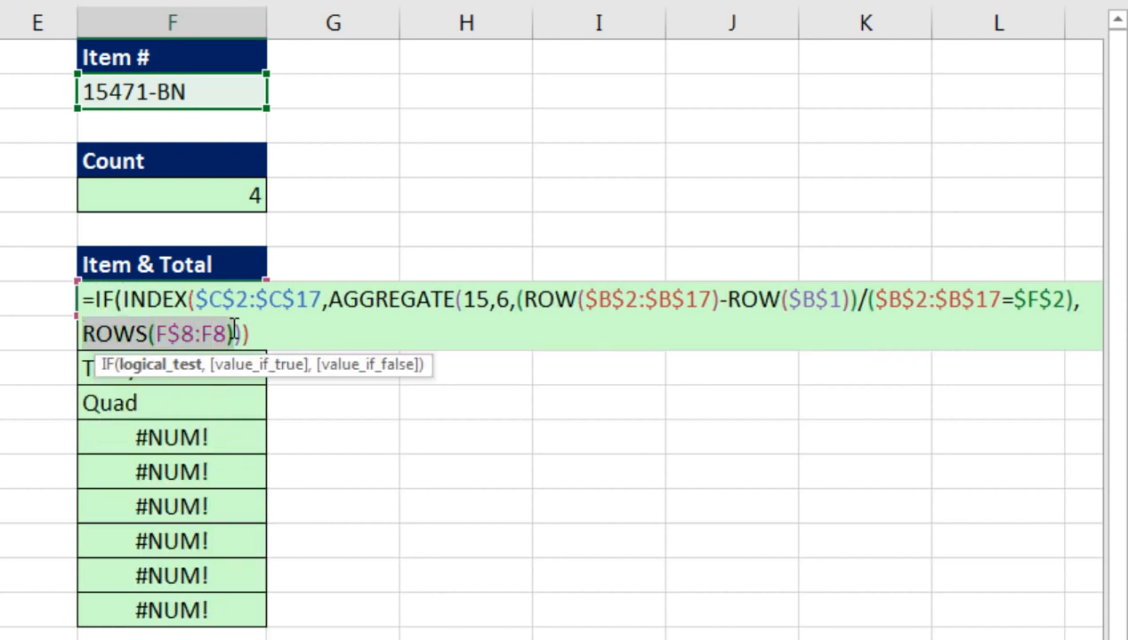
{"action": "key", "text": "ctrl+c"}
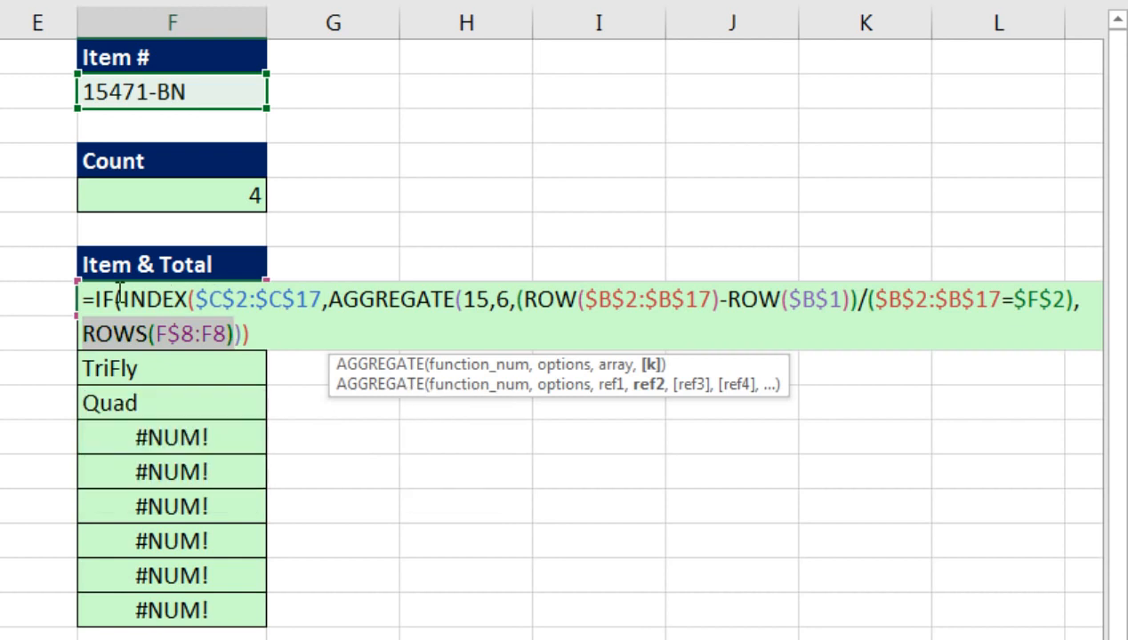
{"action": "left_click", "coordinate": [122, 300]}
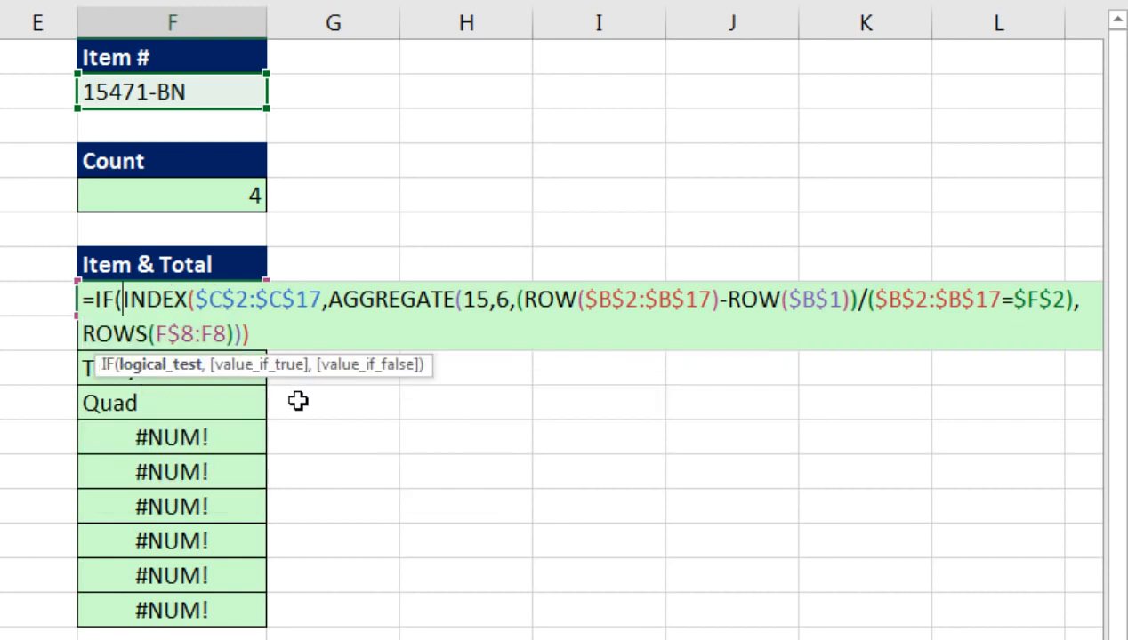
{"action": "key", "text": "ctrl+v"}
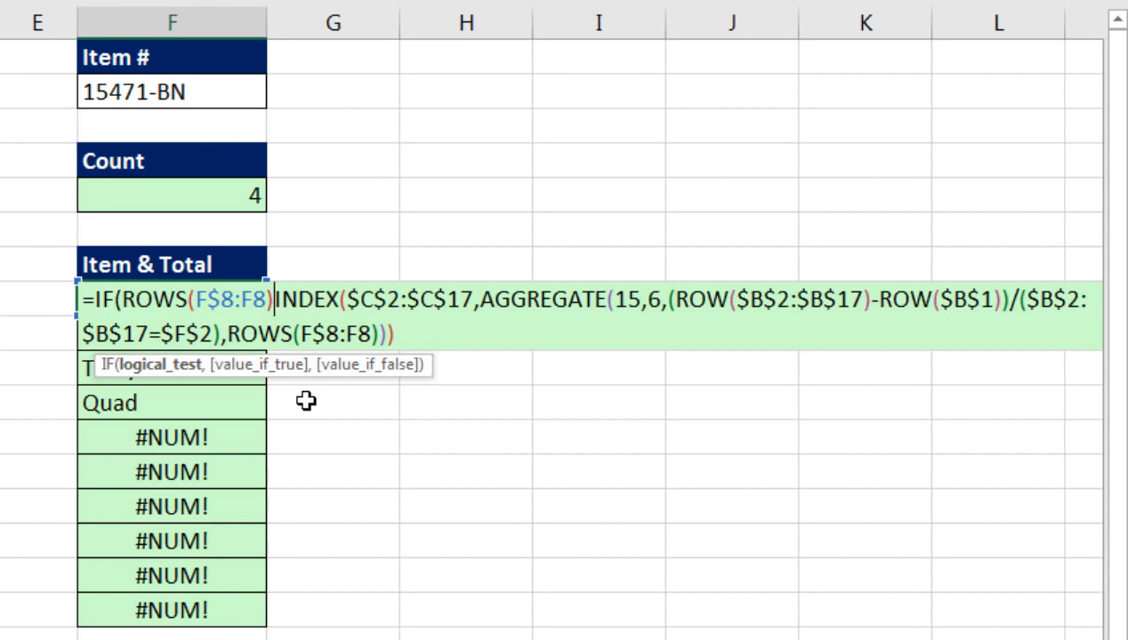
Complete the IF logical test in F8 as ROWS(F$8:F8)<=$F$5, and make the INDEX expression the value if true
{"action": "type", "text": "<="}
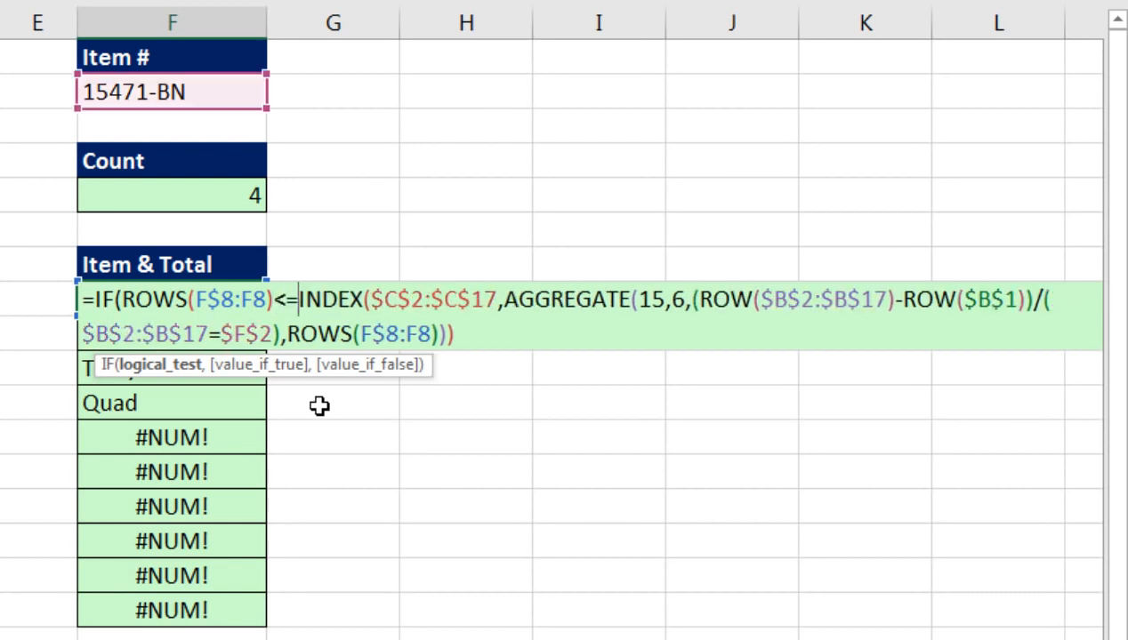
{"action": "left_click", "coordinate": [233, 194]}
{"action": "key", "text": "F4"}
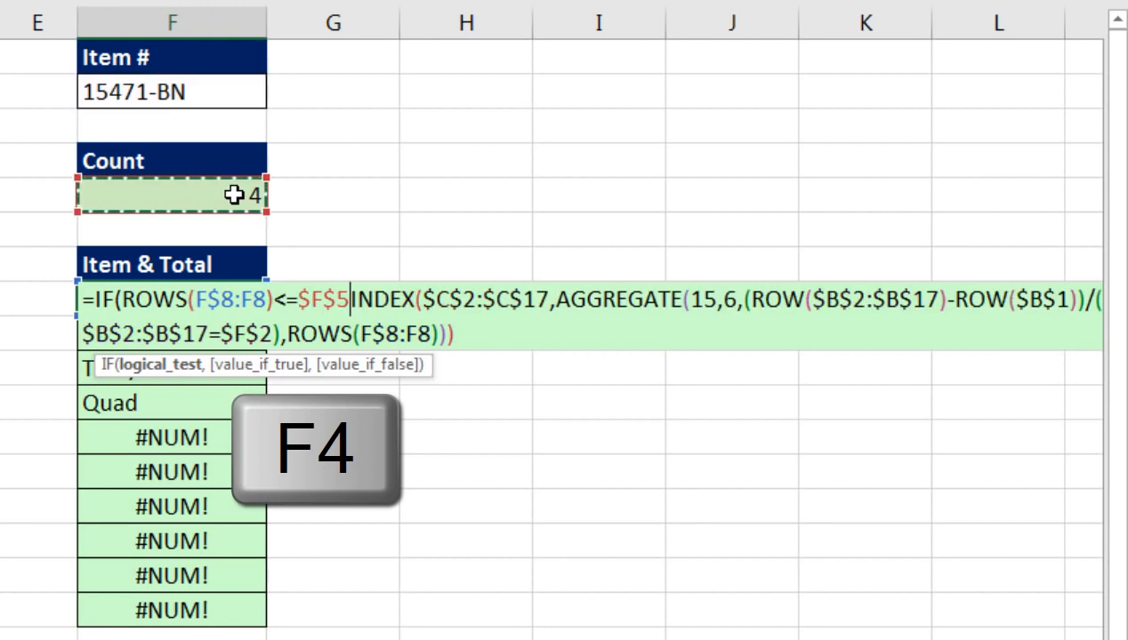
{"action": "type", "text": ","}
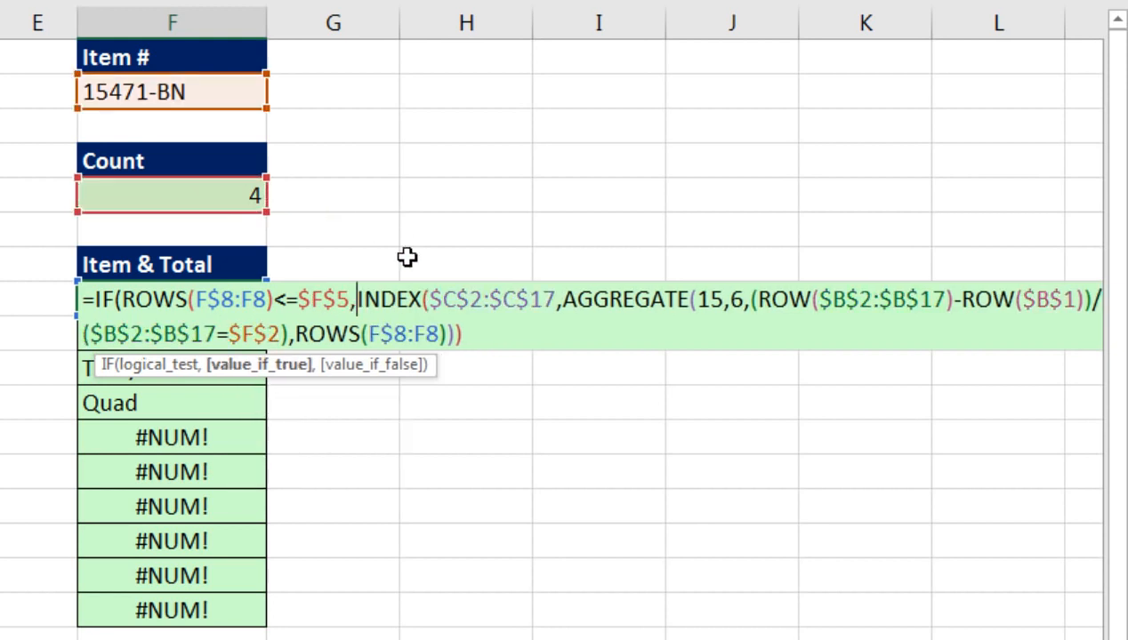
Start a second IF as the value if false in F8 and insert a copy of ROWS(F$8:F8) in its logical test
{"action": "key", "text": "ctrl+a"}
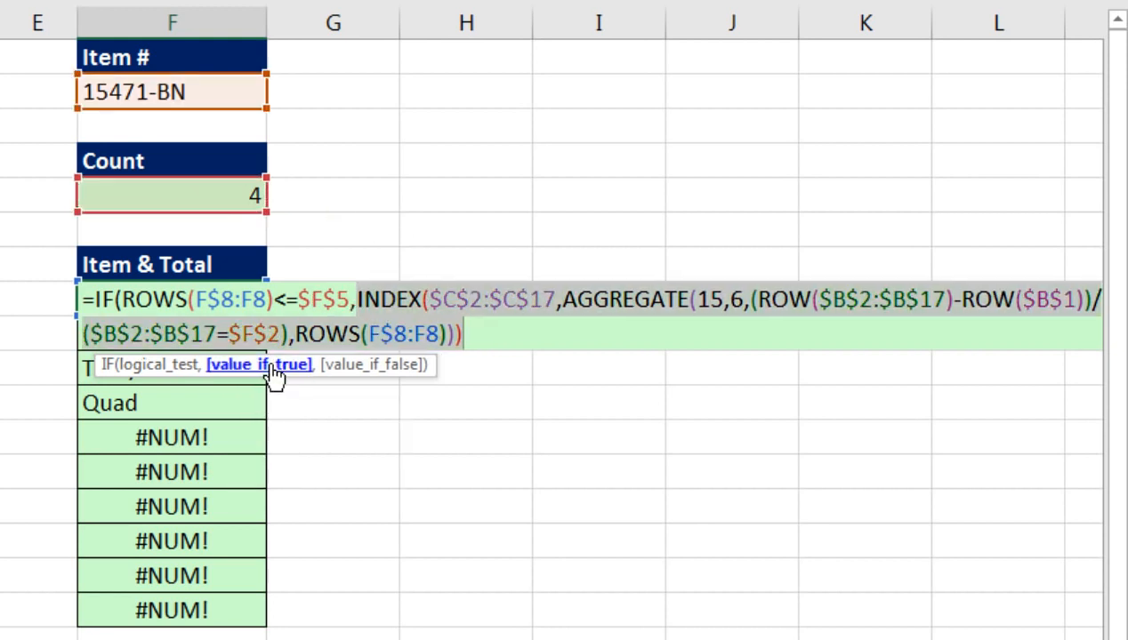
{"action": "left_click", "coordinate": [516, 327]}
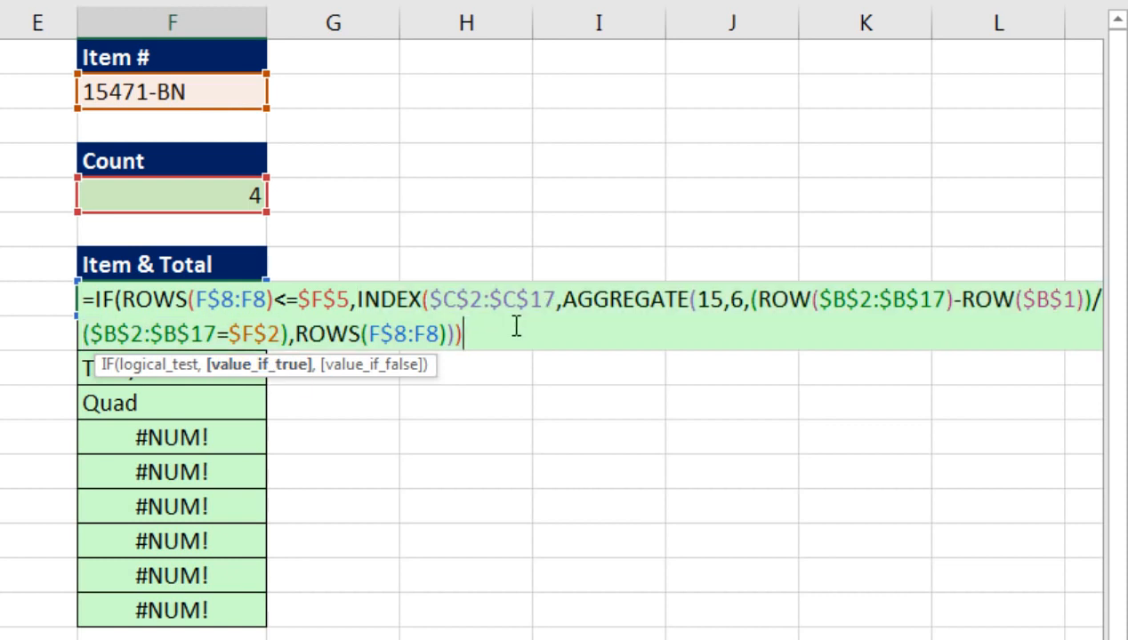
{"action": "type", "text": ","}
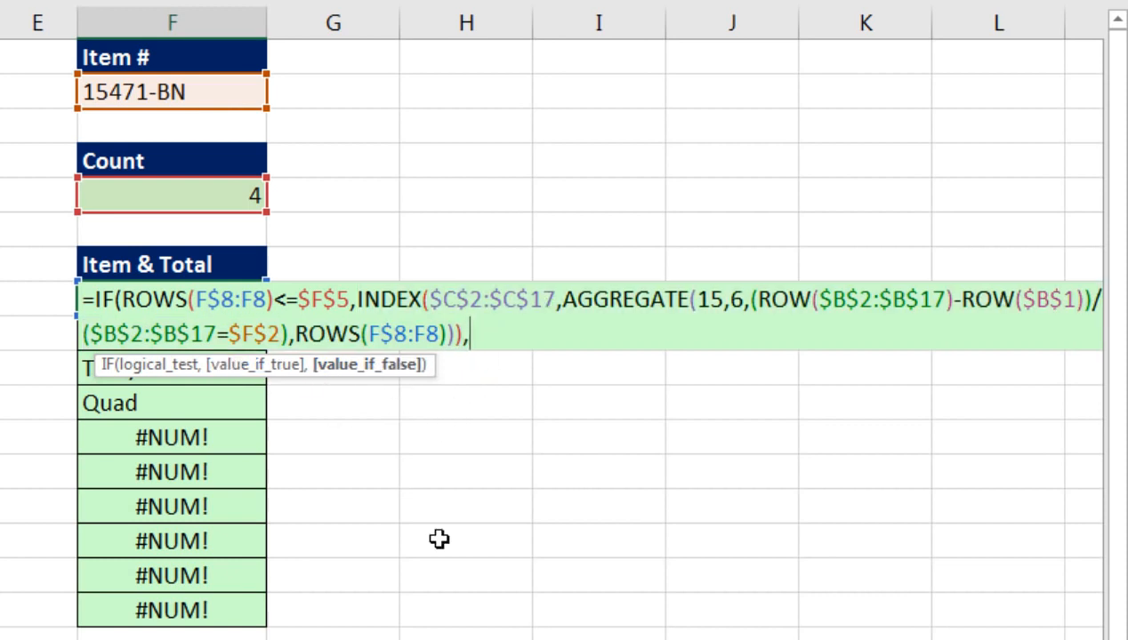
{"action": "type", "text": "if"}
{"action": "key", "text": "Tab"}
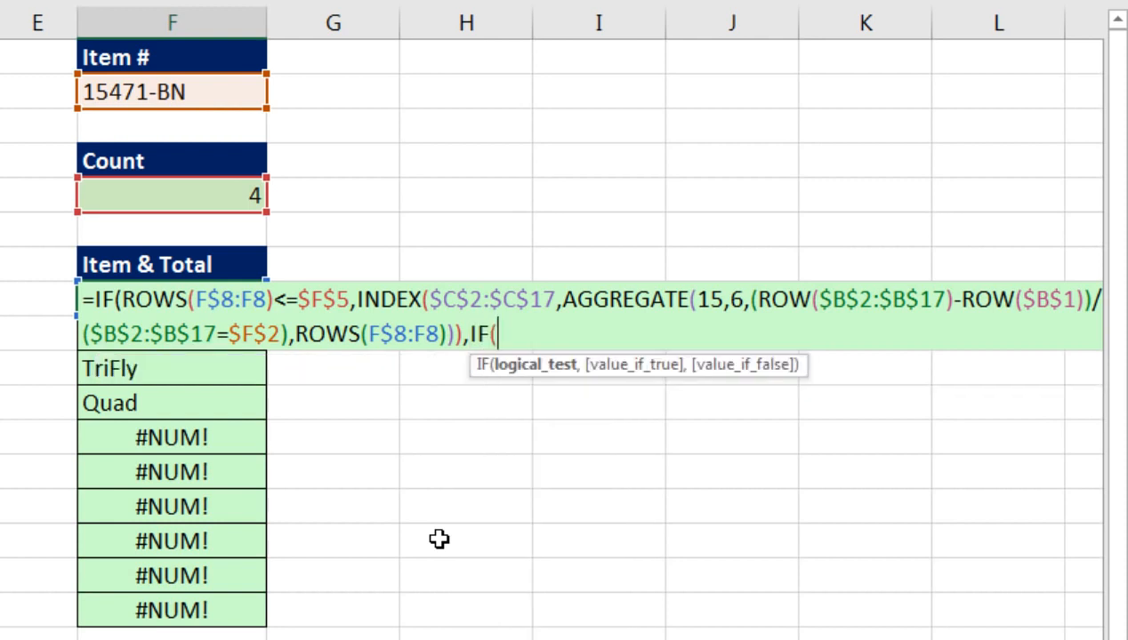
{"action": "left_click_drag", "start_coordinate": [121, 300], "coordinate": [273, 306]}
{"action": "key", "text": "ctrl+c"}
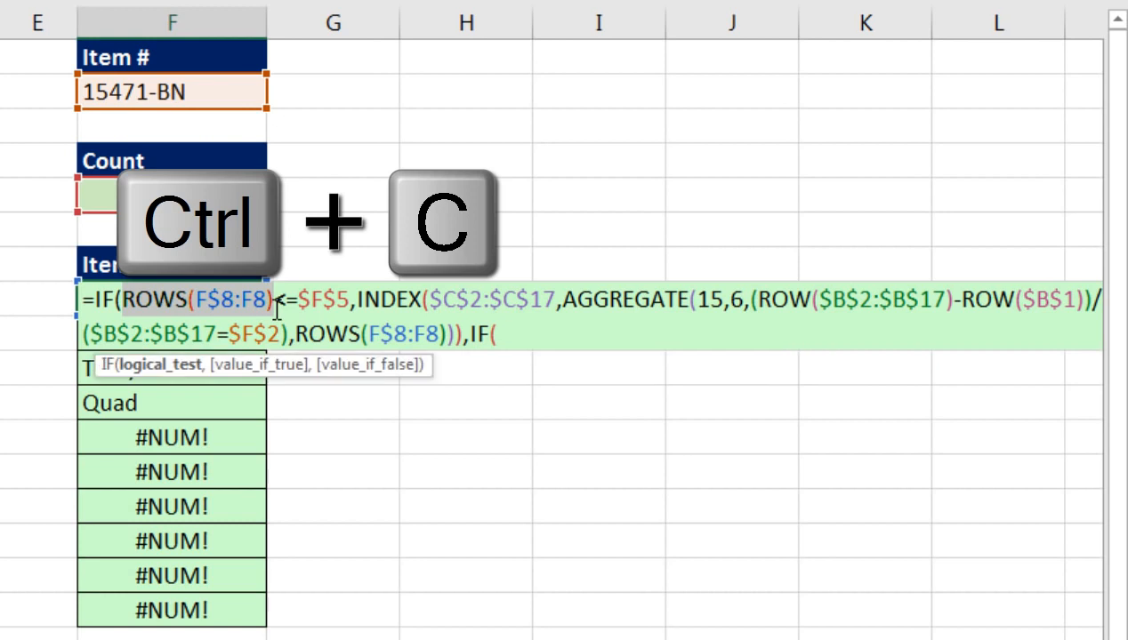
{"action": "left_click", "coordinate": [499, 342]}
{"action": "key", "text": "ctrl+v"}
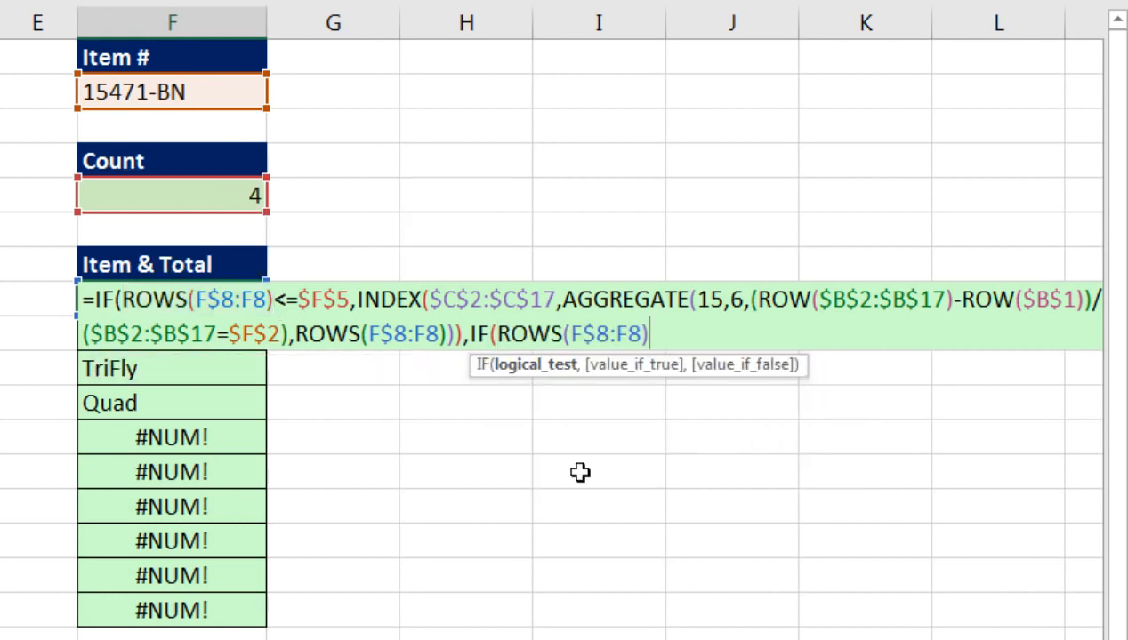
Complete the nested IF's logical test in F8 as ROWS(F$8:F8)=$F$5+1
{"action": "type", "text": "="}
{"action": "left_click", "coordinate": [242, 196]}
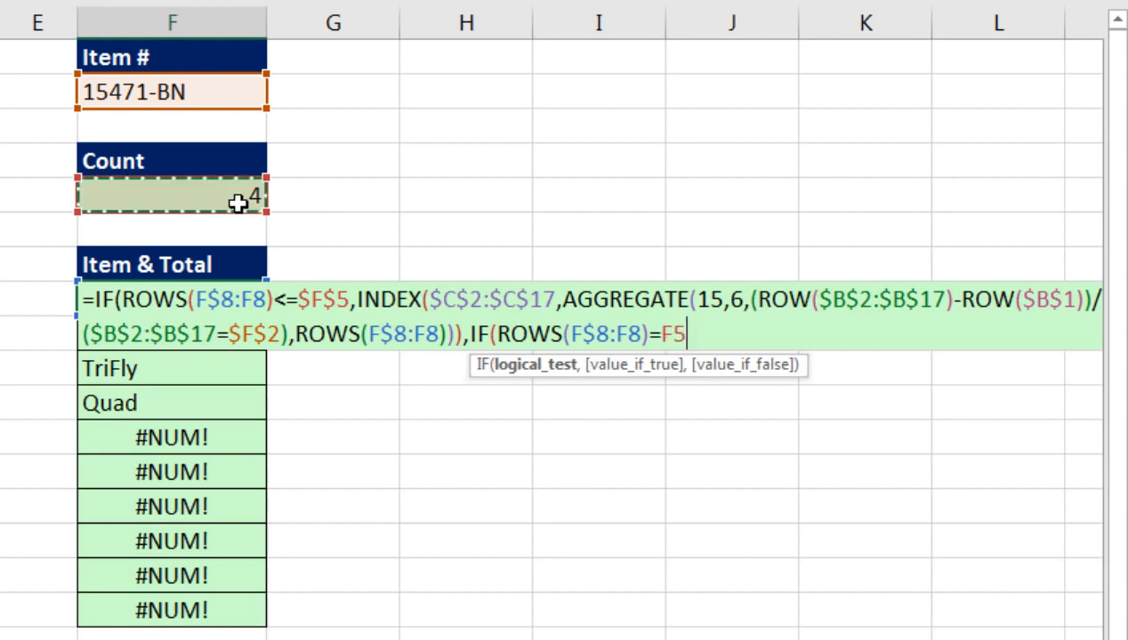
{"action": "key", "text": "F4"}
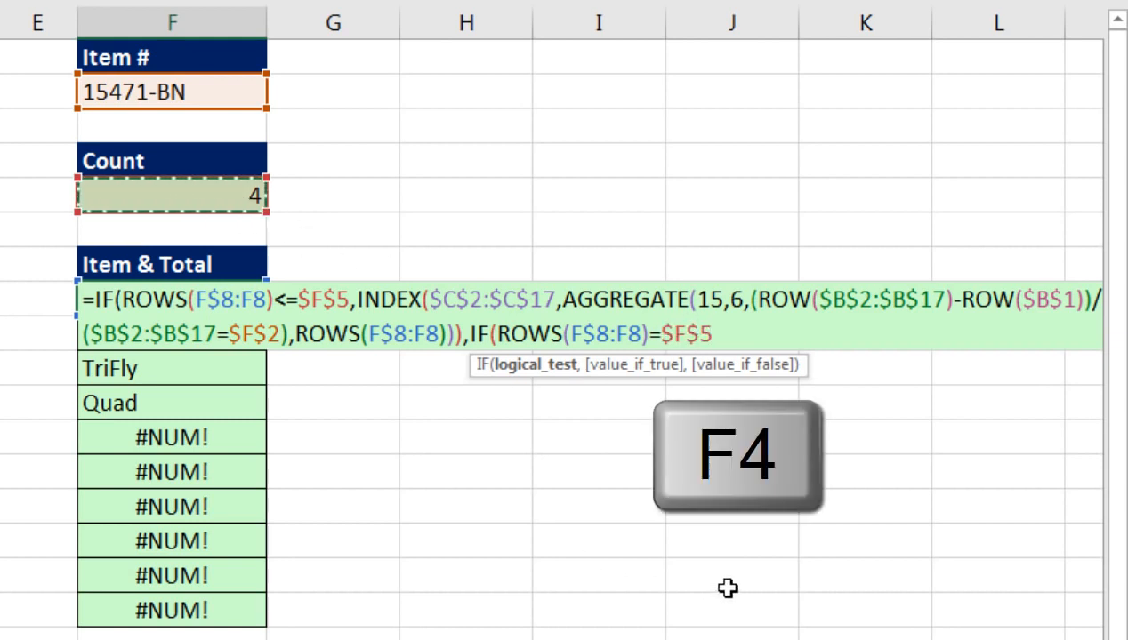
{"action": "type", "text": "+1"}
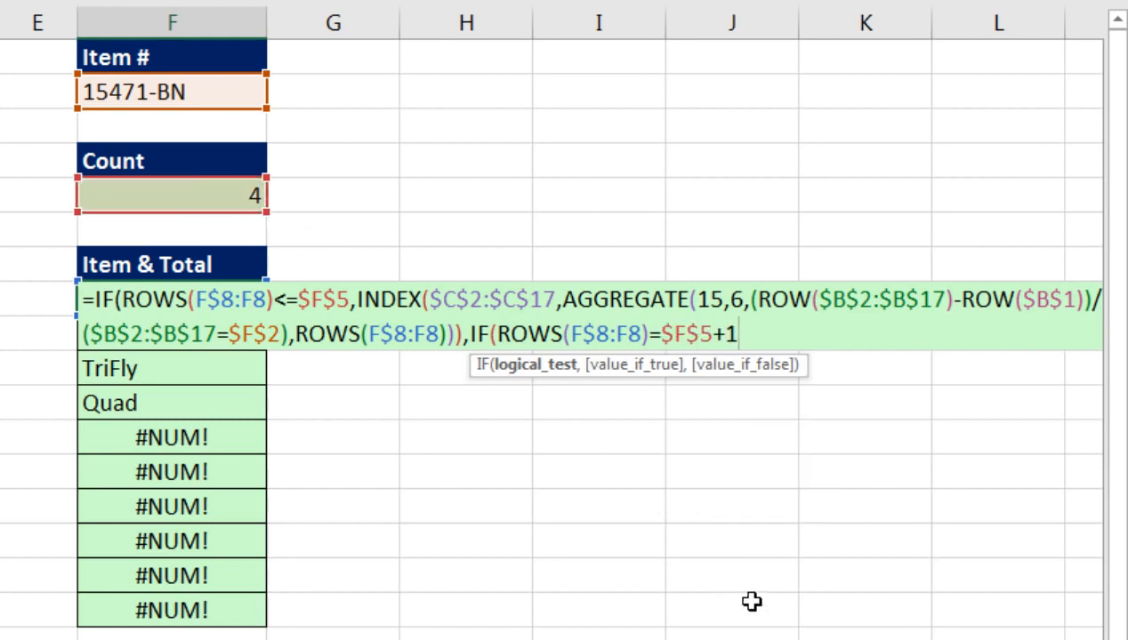
{"action": "type", "text": ","}
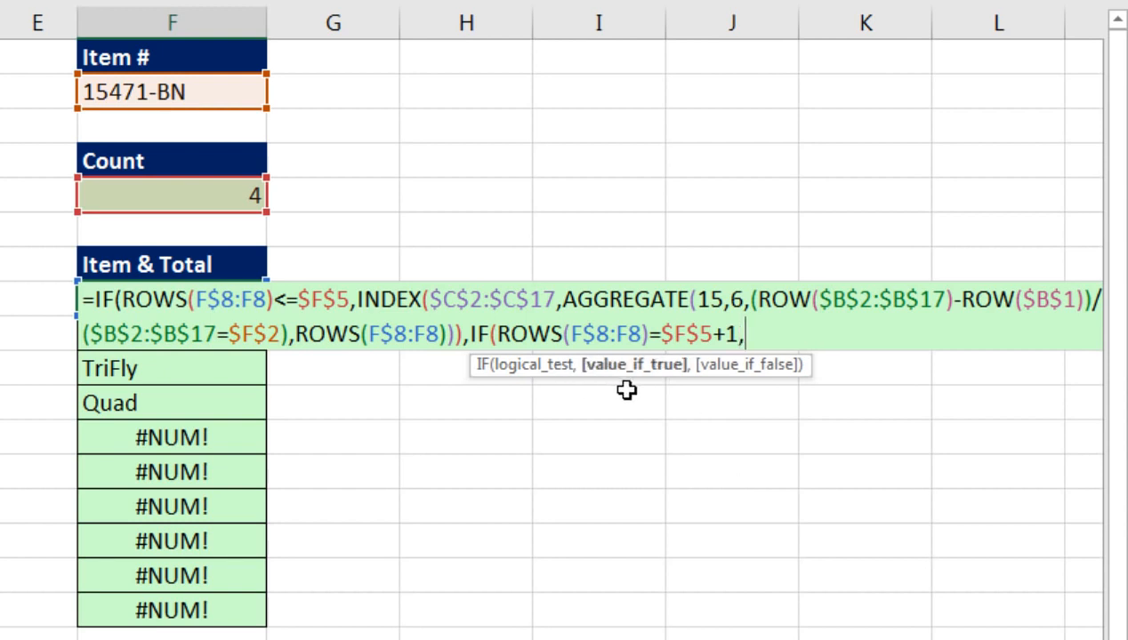
Start a SUMIFS function as the nested IF's value if true, with the absolute Sales range $D$2:$D$17 as sum range
{"action": "type", "text": "sumifs"}
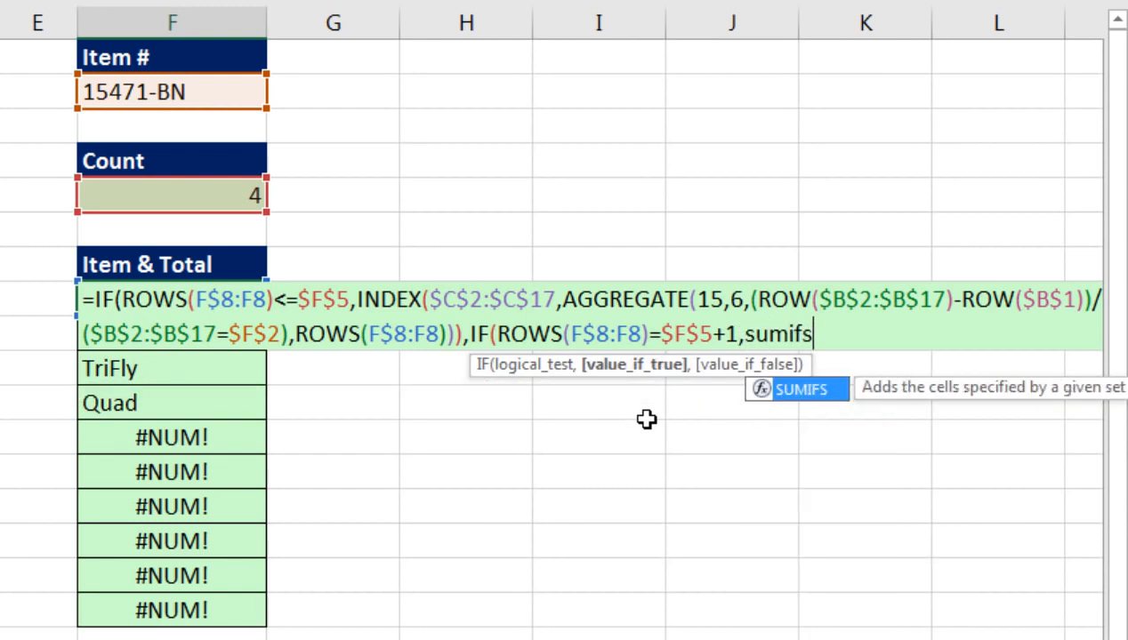
{"action": "key", "text": "Tab"}
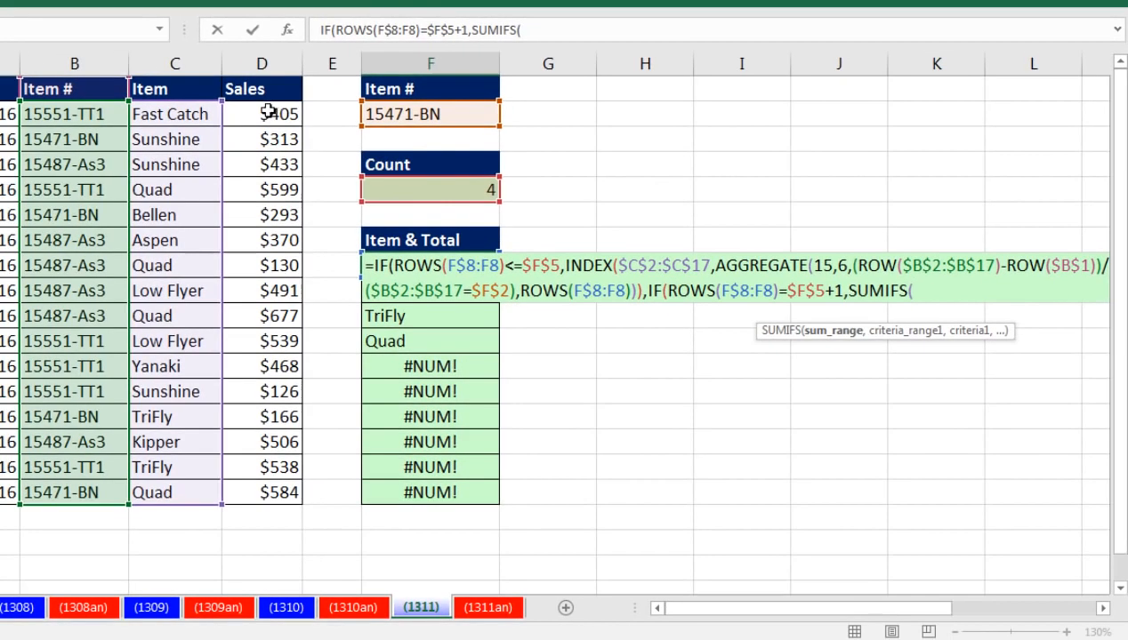
{"action": "left_click_drag", "start_coordinate": [144, 106], "coordinate": [140, 536]}
{"action": "key", "text": "F4"}
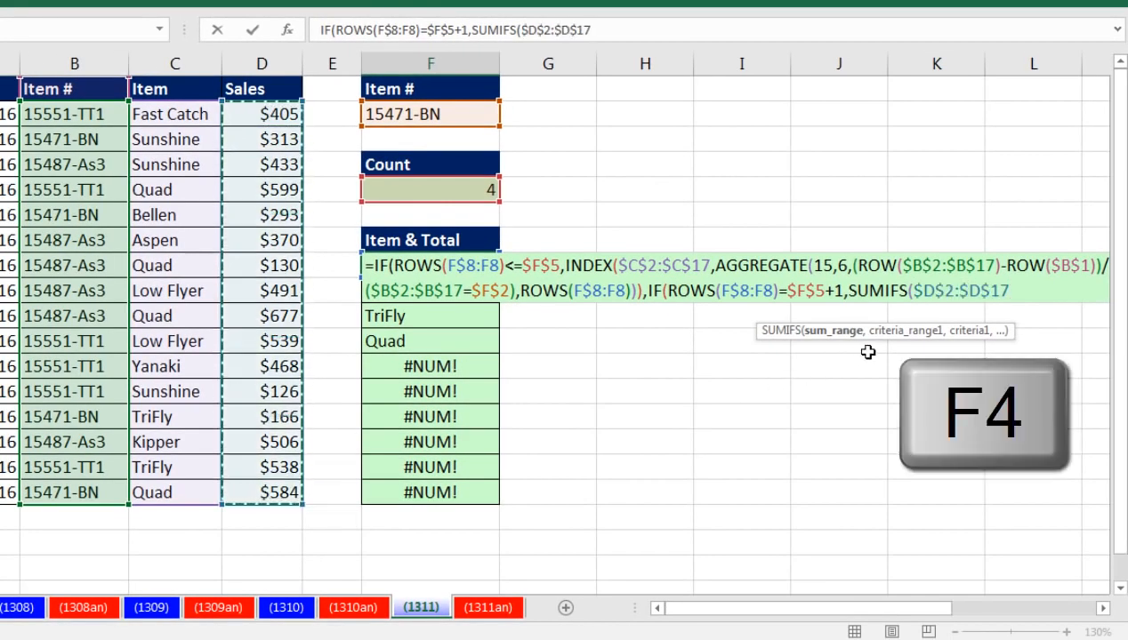
{"action": "type", "text": ","}
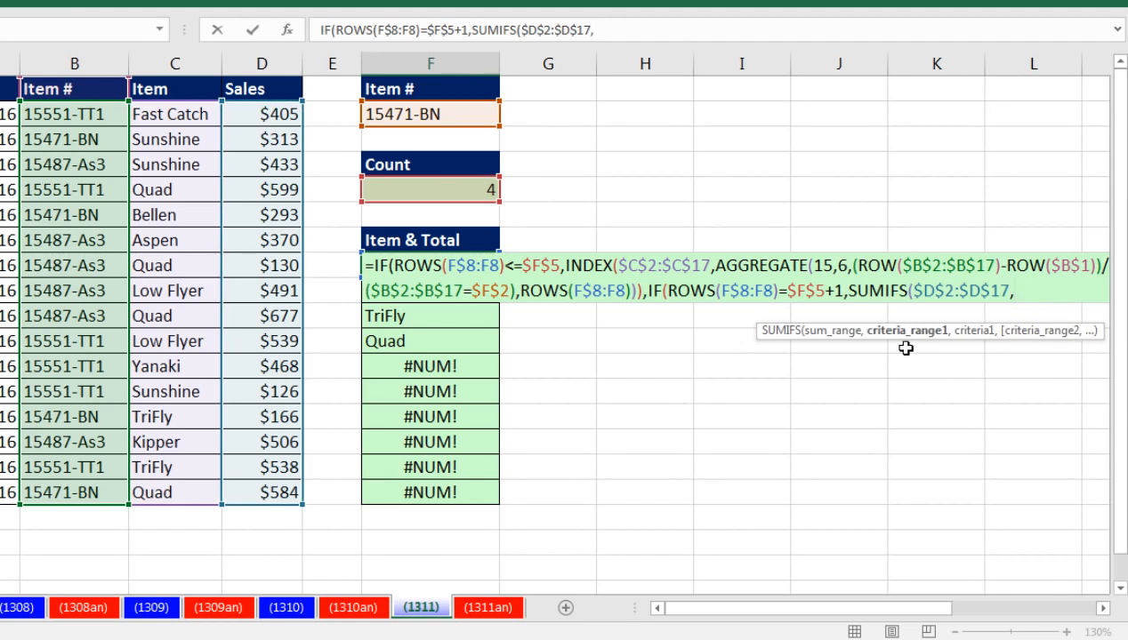
Complete SUMIFS with the absolute Item # range $B$2:$B$17 as criteria range and $F$2 as criterion
{"action": "left_click_drag", "start_coordinate": [79, 114], "coordinate": [70, 491]}
{"action": "key", "text": "F4"}
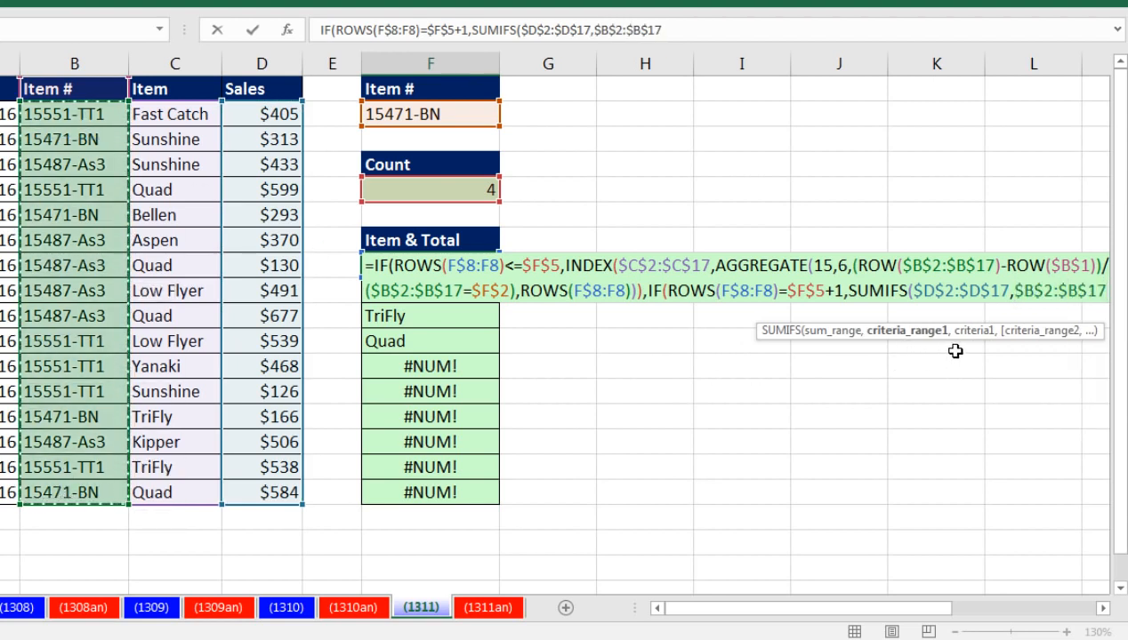
{"action": "type", "text": ","}
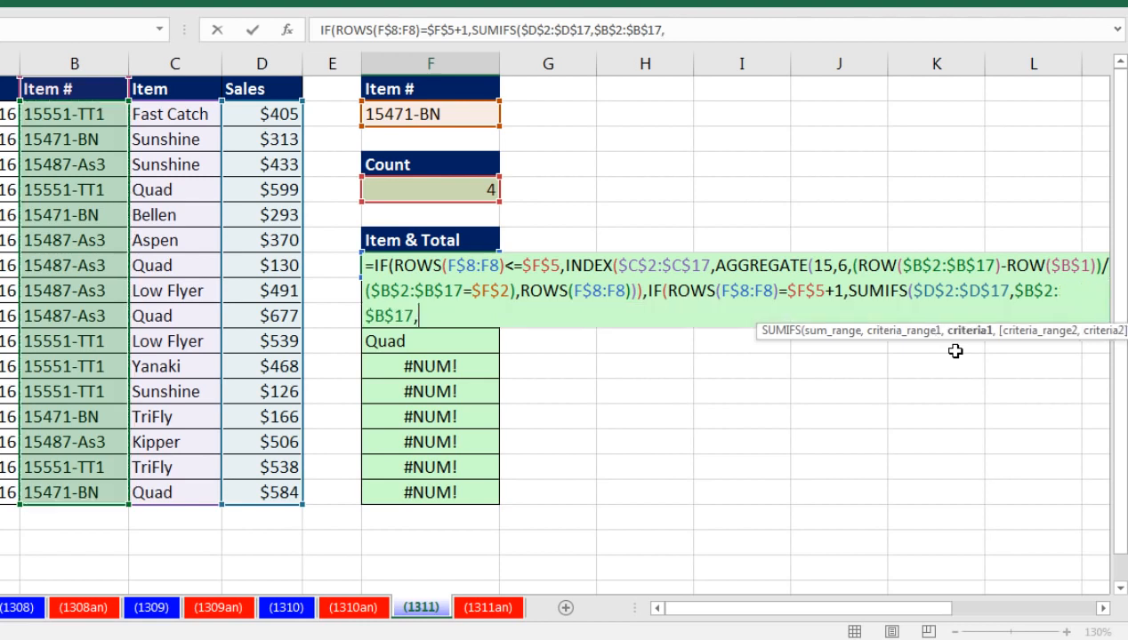
{"action": "left_click", "coordinate": [391, 114]}
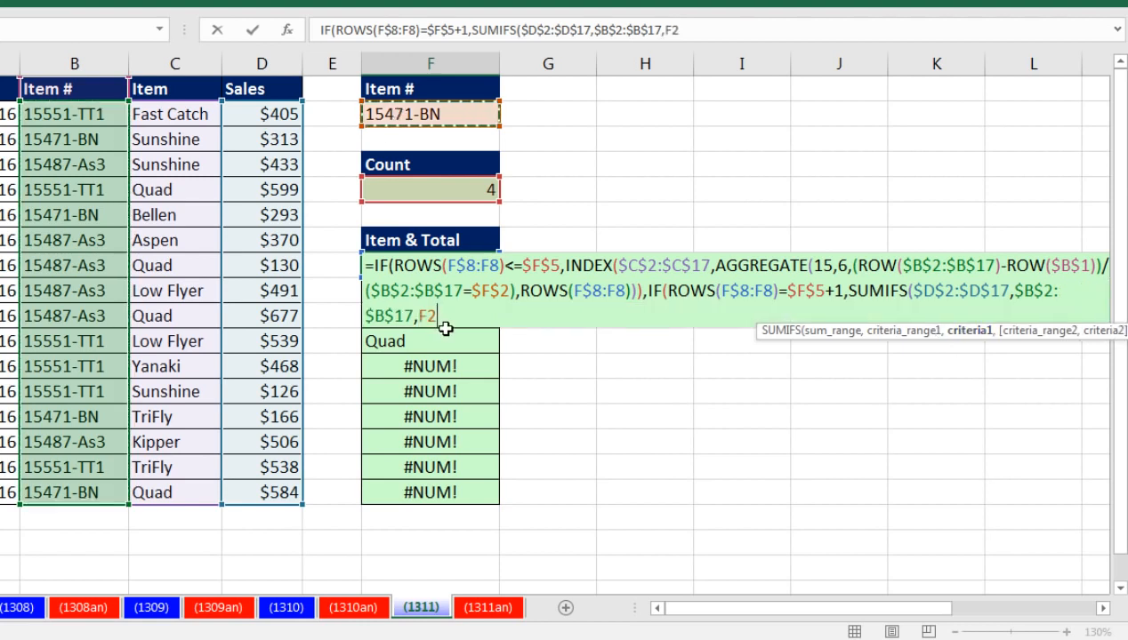
{"action": "key", "text": "F4"}
{"action": "left_click_drag", "start_coordinate": [756, 336], "coordinate": [262, 356]}
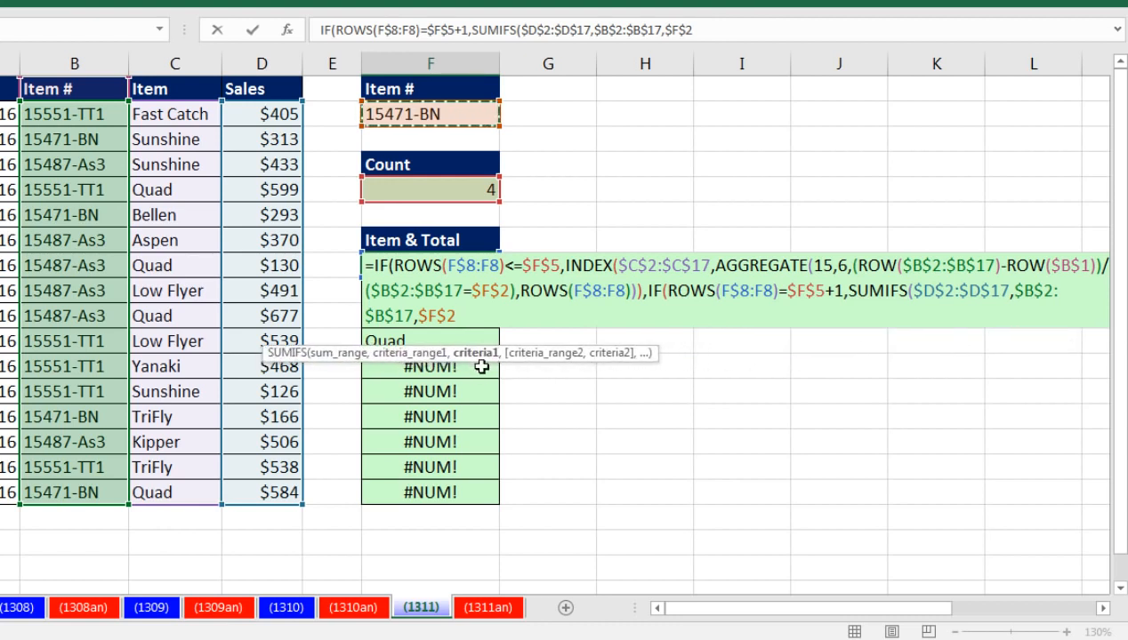
{"action": "type", "text": ")"}
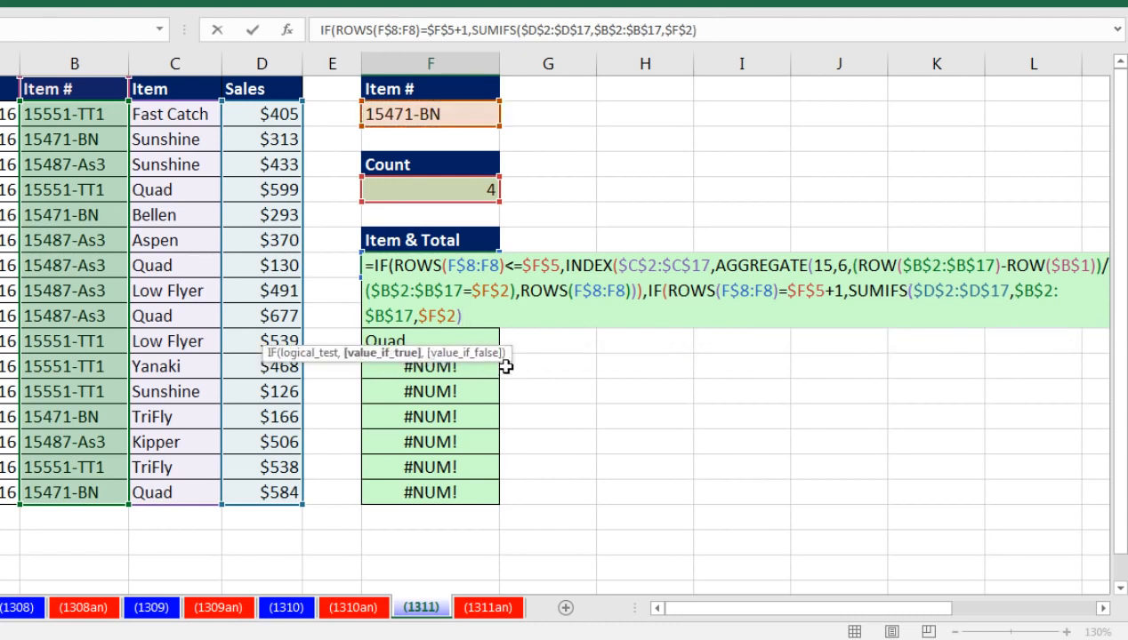
Check the nested IF's value_if_true argument, set its value if false to an empty text string (""), and close the nested IF
{"action": "left_click", "coordinate": [377, 354]}
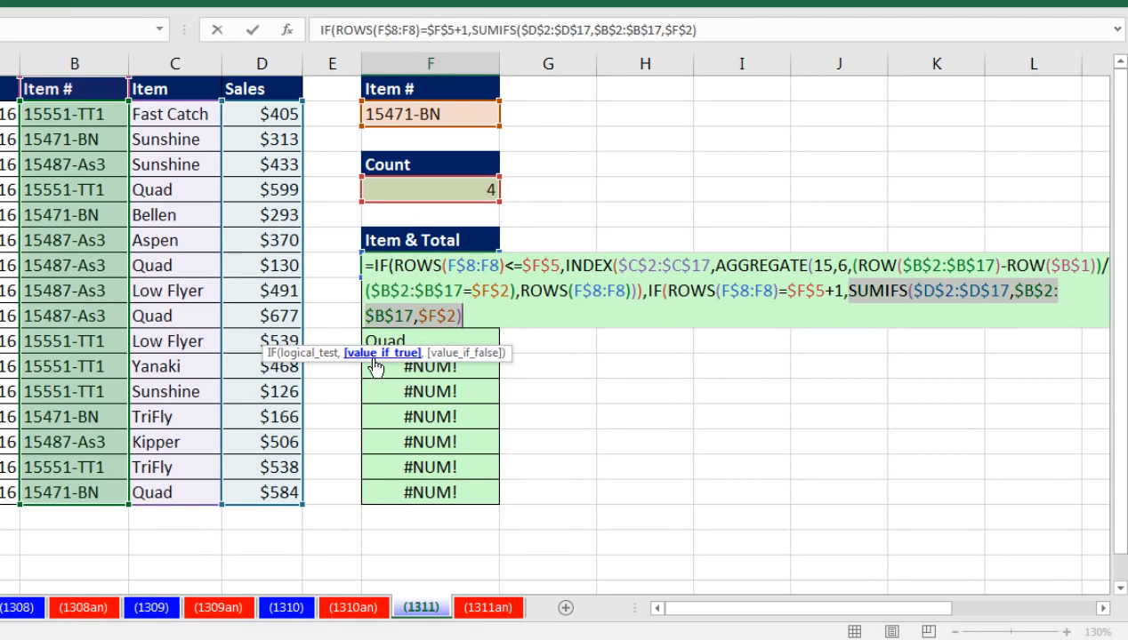
{"action": "left_click", "coordinate": [476, 321]}
{"action": "type", "text": ","}
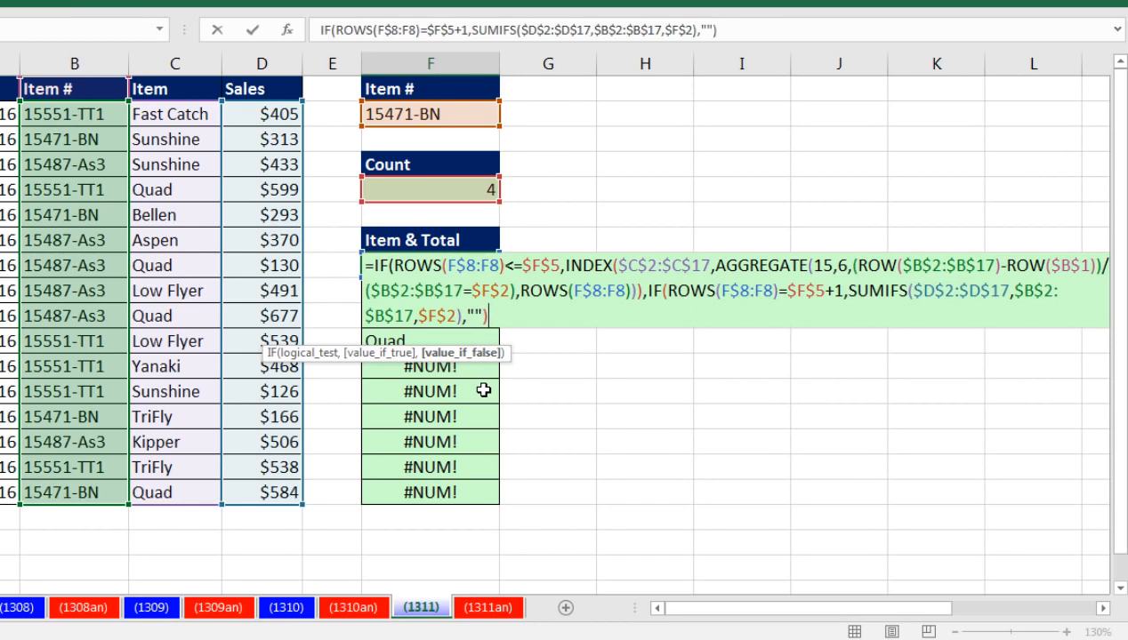
Check AGGREGATE's array argument, close and enter the full IF formula in F8, and copy it down through F17
{"action": "left_click", "coordinate": [892, 267]}
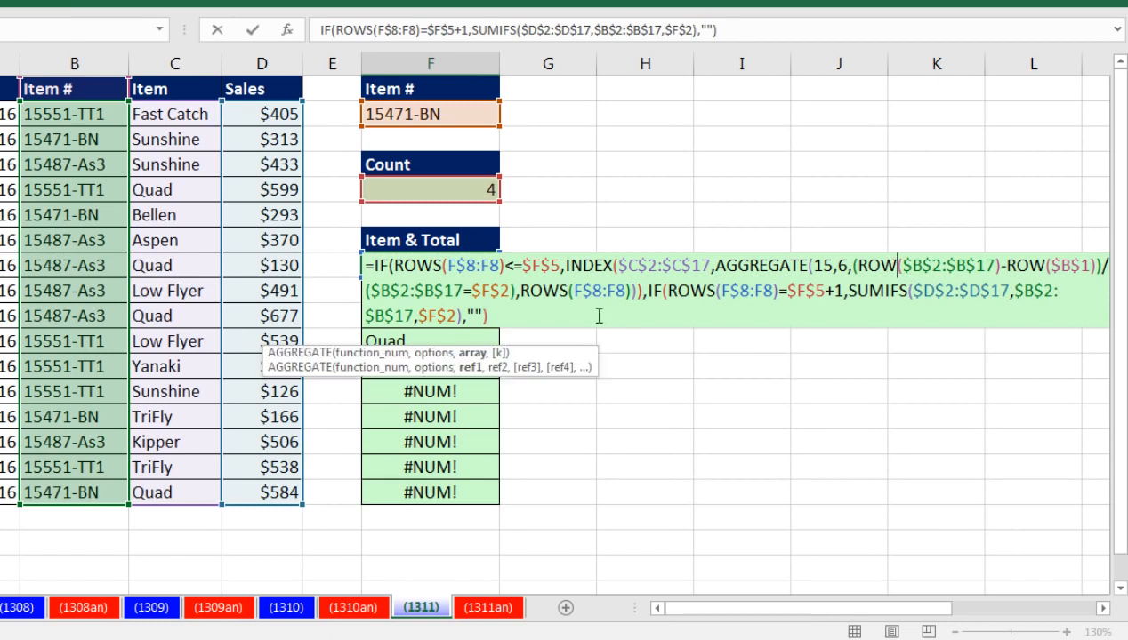
{"action": "left_click", "coordinate": [471, 355]}
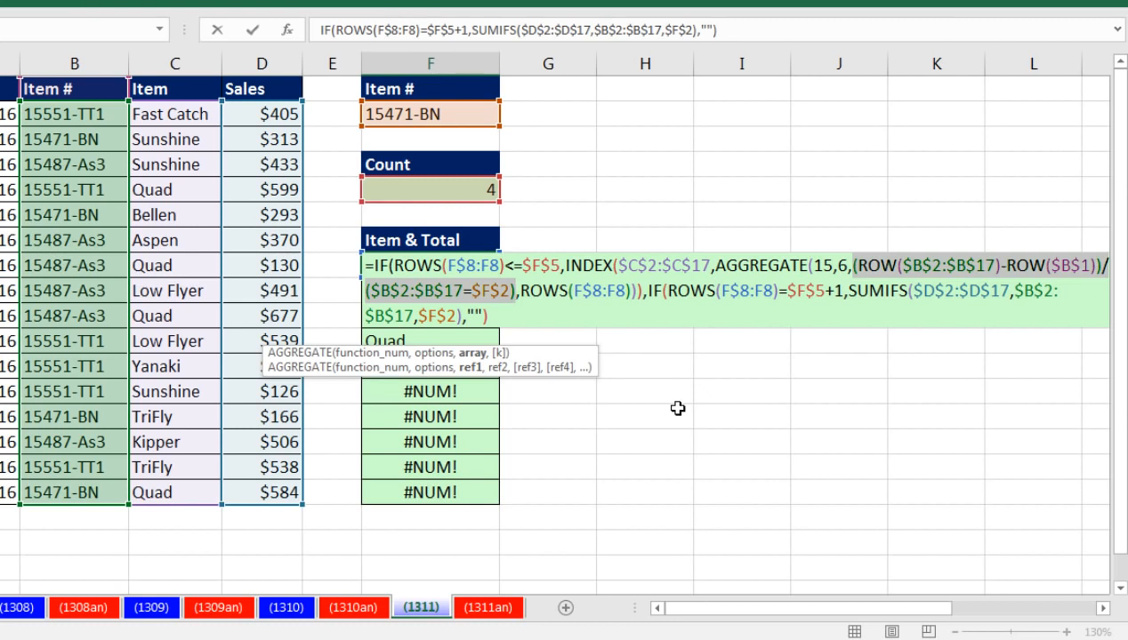
{"action": "left_click", "coordinate": [539, 318]}
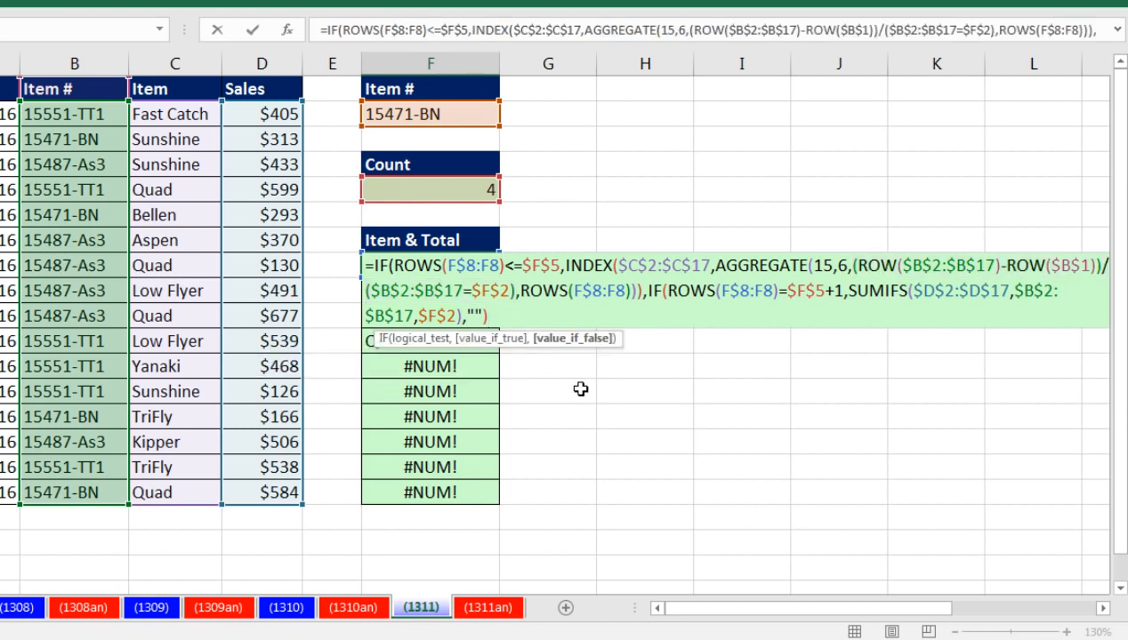
{"action": "type", "text": ")"}
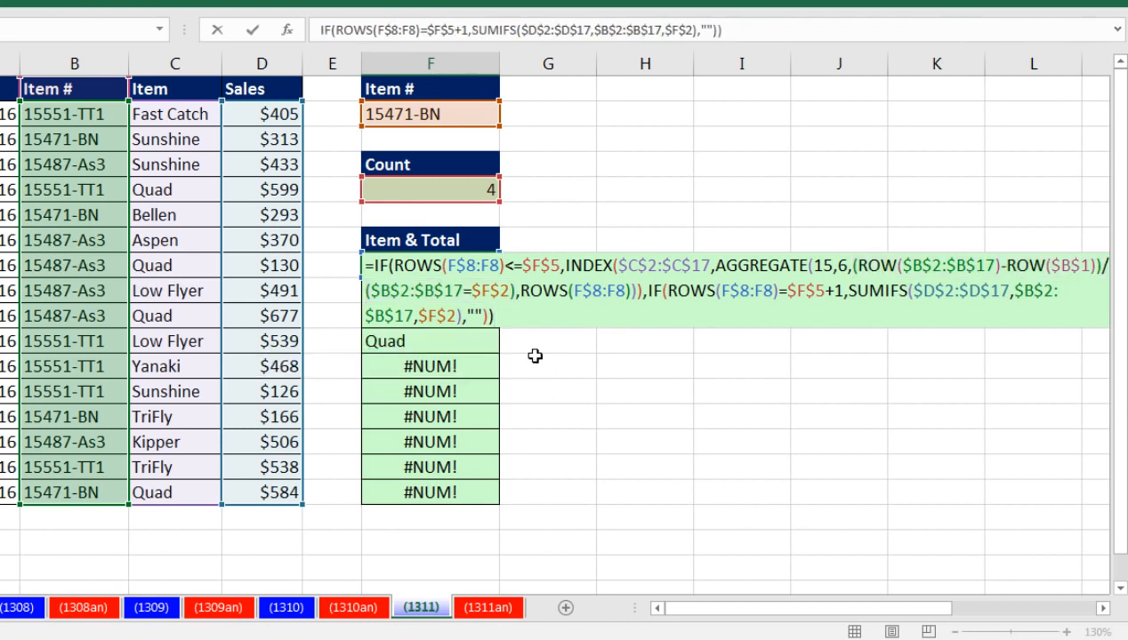
{"action": "key", "text": "ctrl+Return"}
{"action": "double_click", "coordinate": [497, 278]}
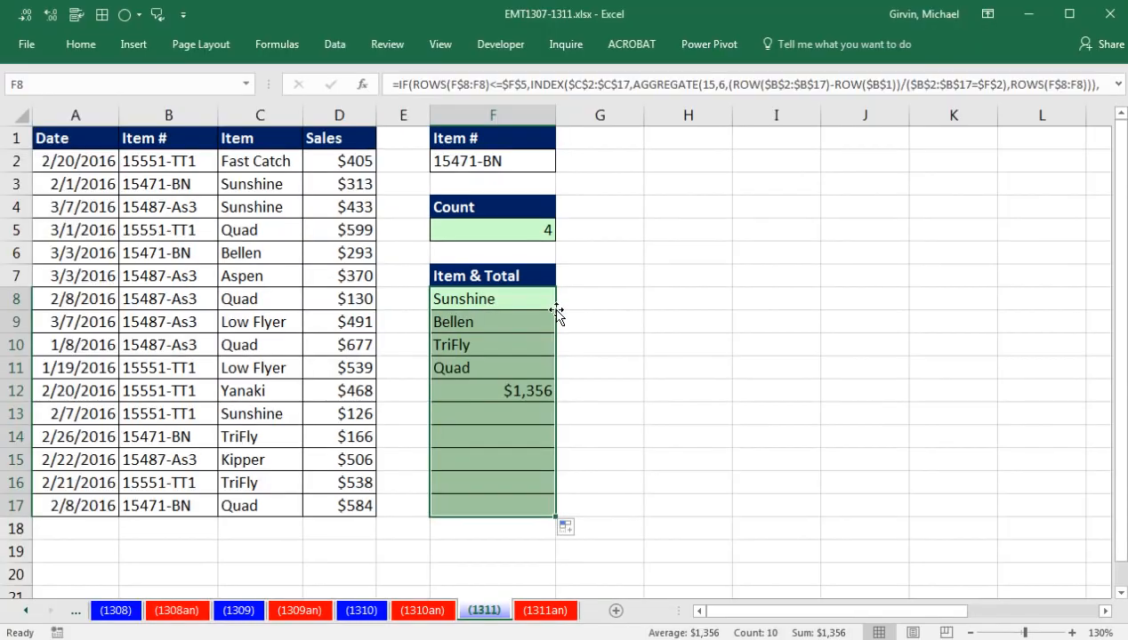
Choose 15551-TT1 as the Item # in F2 and open the formula in F8 for review
{"action": "left_click", "coordinate": [513, 157]}
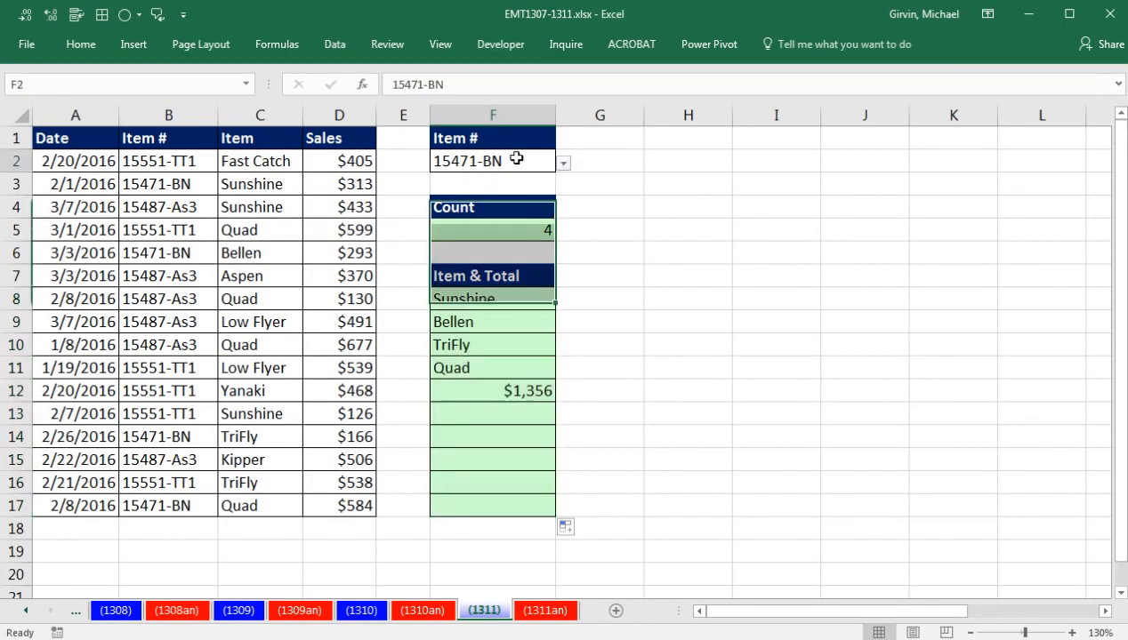
{"action": "left_click", "coordinate": [564, 165]}
{"action": "left_click", "coordinate": [455, 216]}
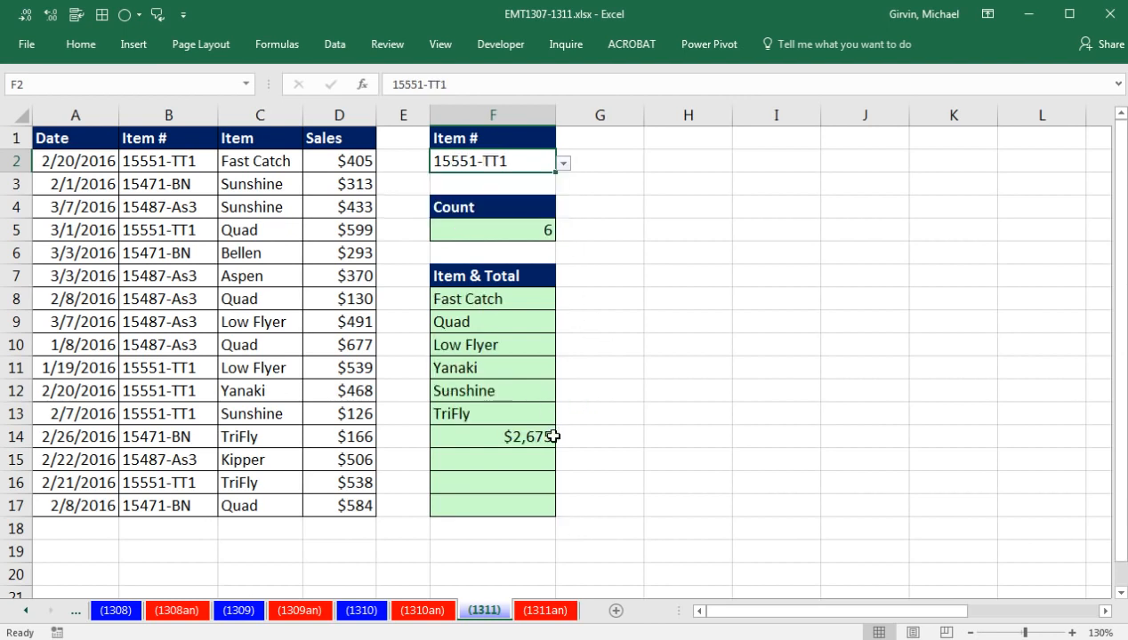
{"action": "double_click", "coordinate": [550, 300]}
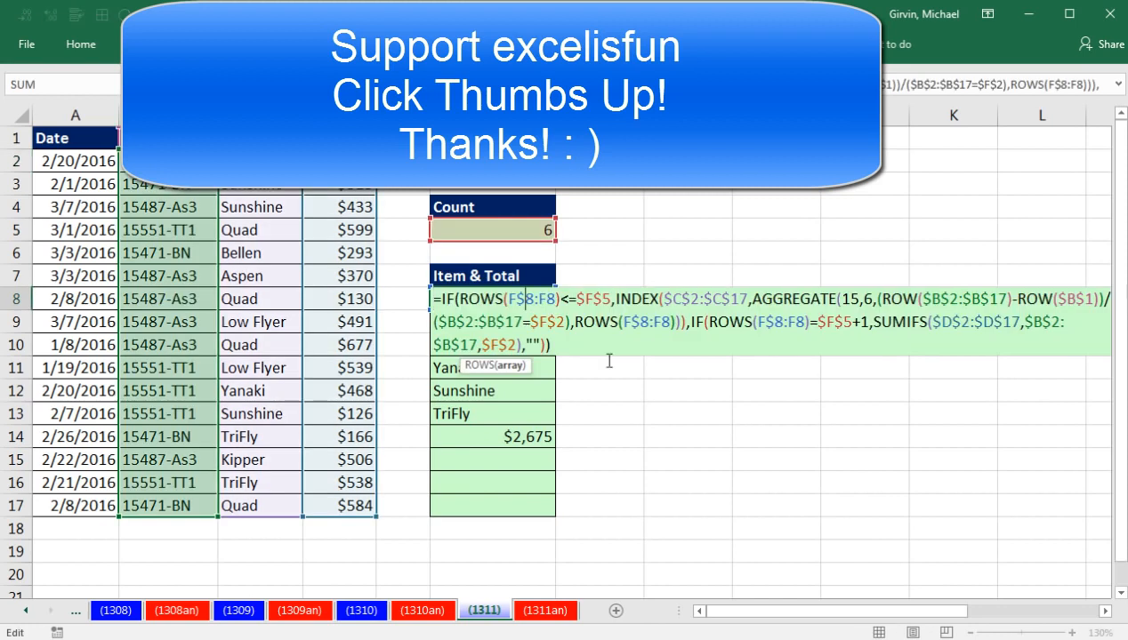